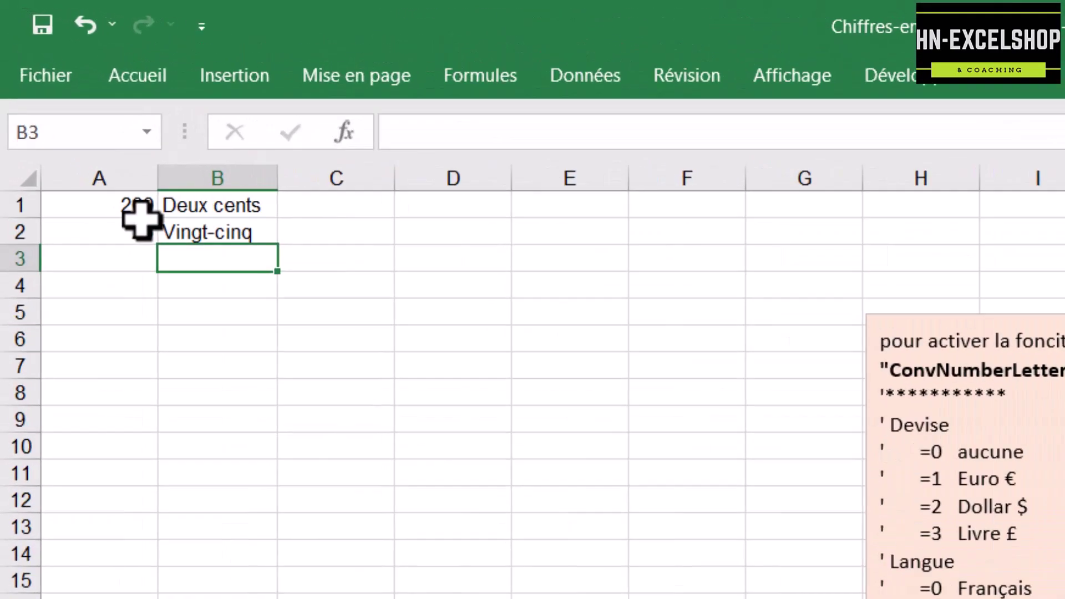
- Inspect the existing numbers and ConvNumberLetter formulas in A1:B2, then edit the parameter notes box
left_click(140, 221)
left_click(123, 200)
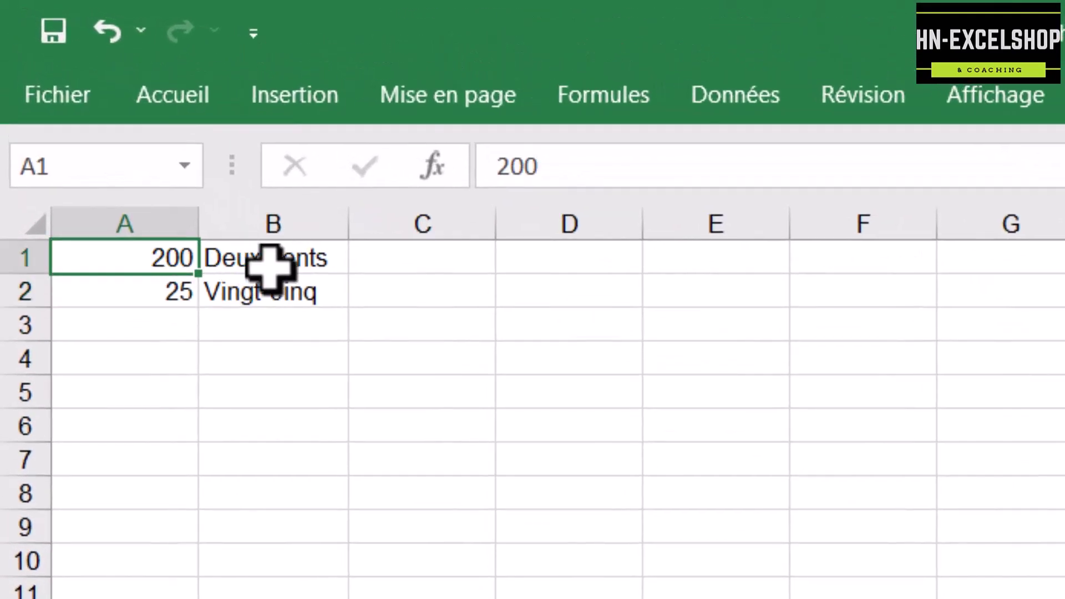
left_click(214, 212)
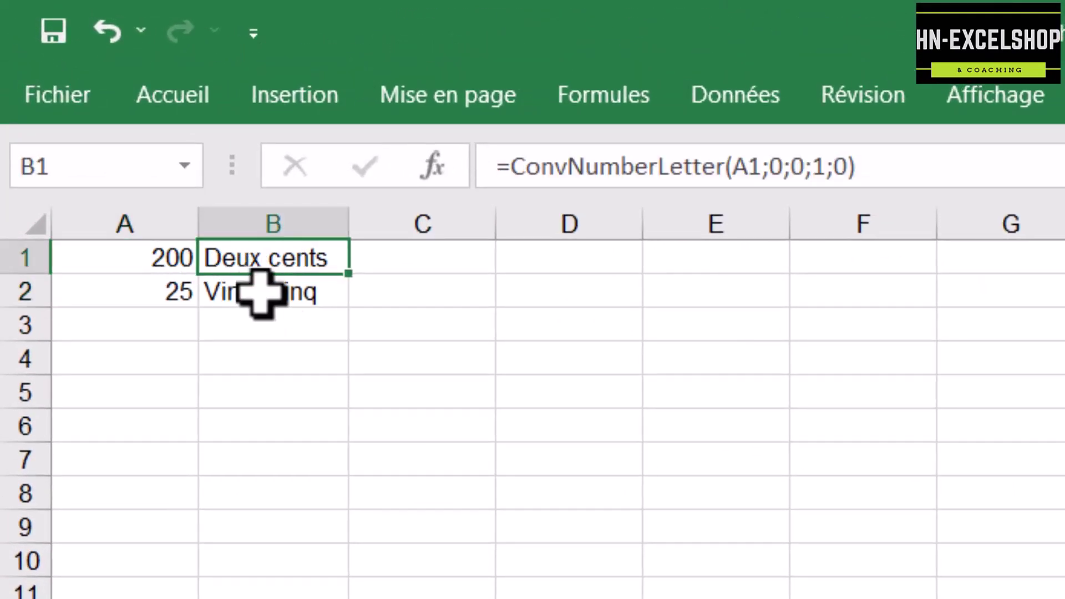
left_click(257, 293)
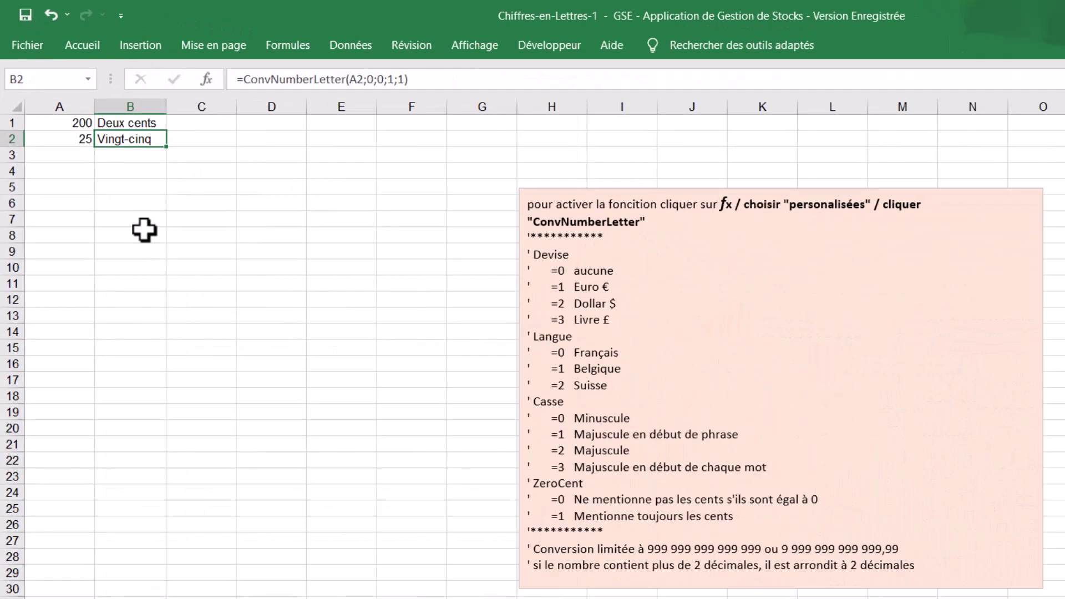
left_click(144, 230)
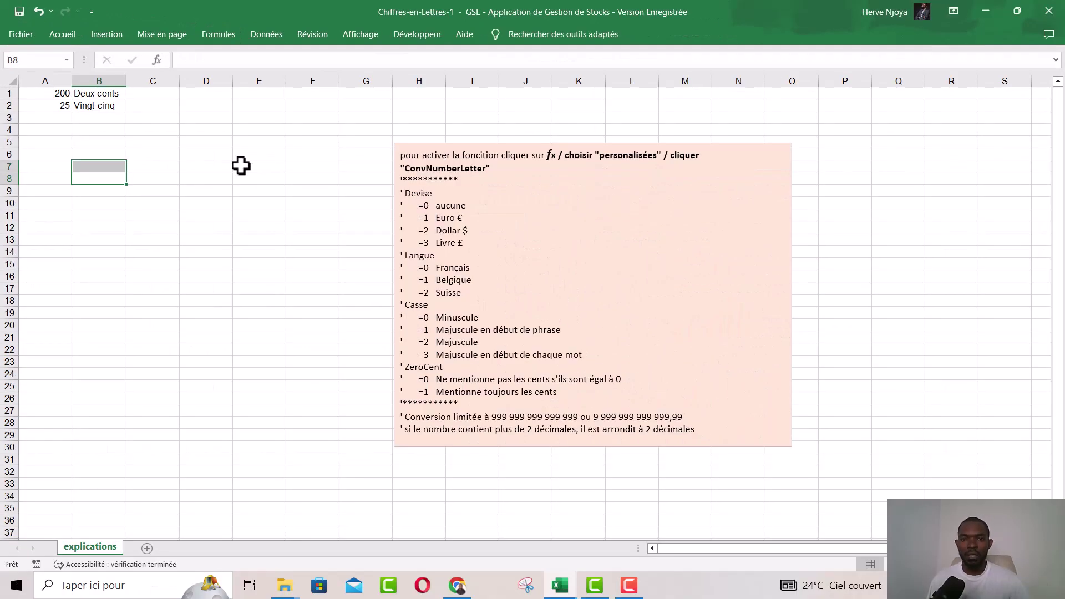
left_click(237, 163)
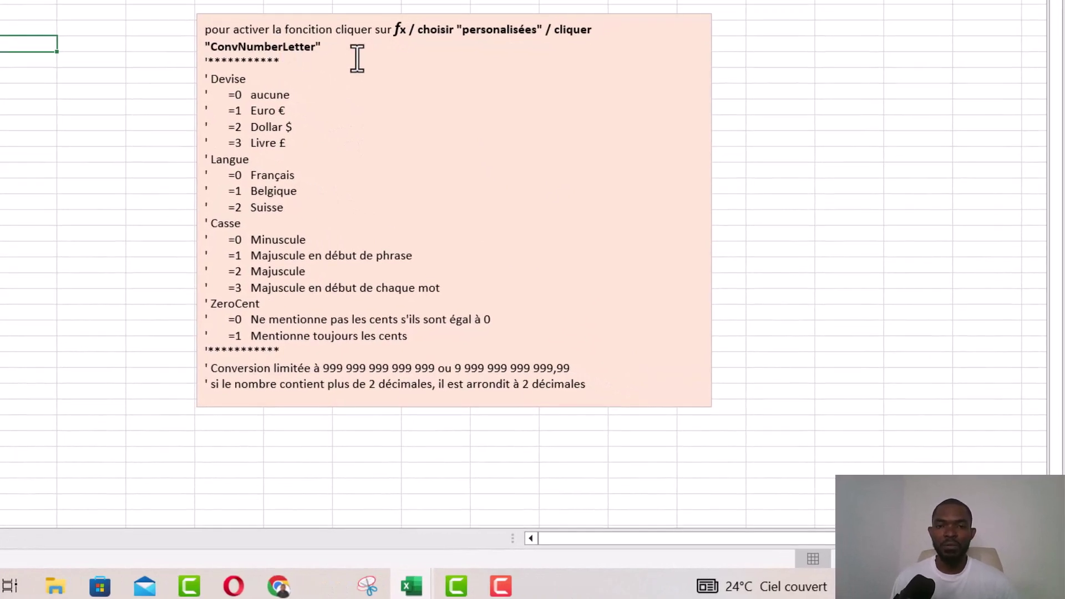
left_click(353, 62)
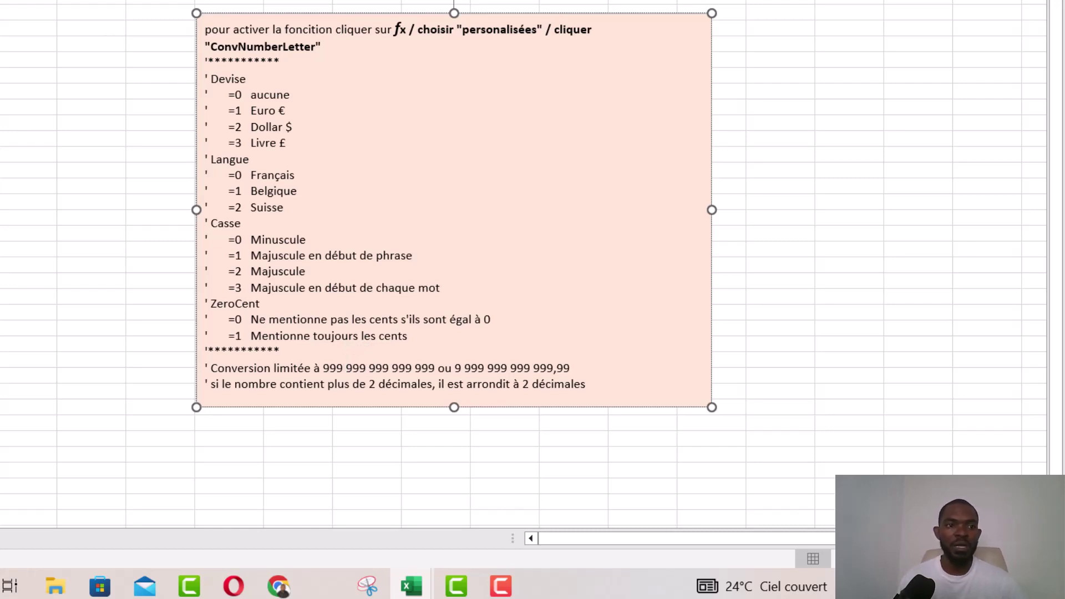
key("Escape")
key("Escape")
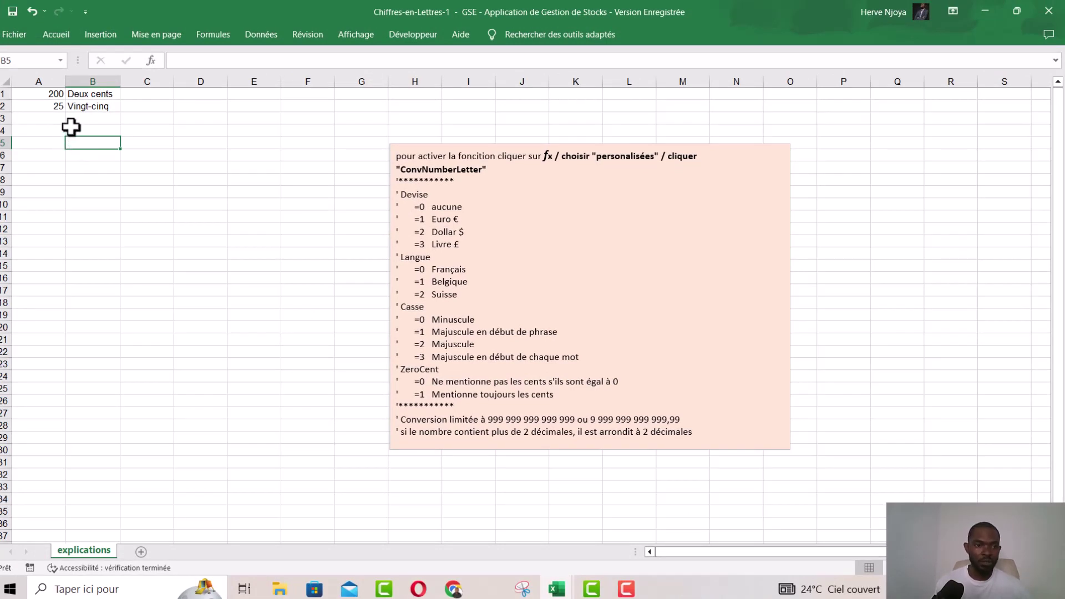
- Enter 50, 5000, 15000 and 150 into cells A6 to A9
left_click(74, 131)
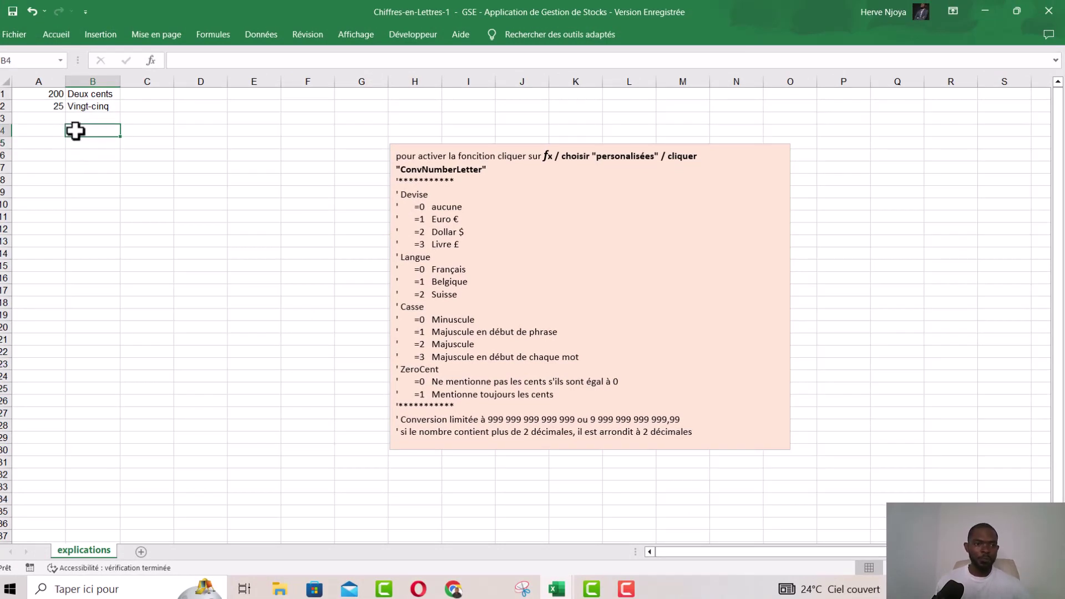
left_click(55, 160)
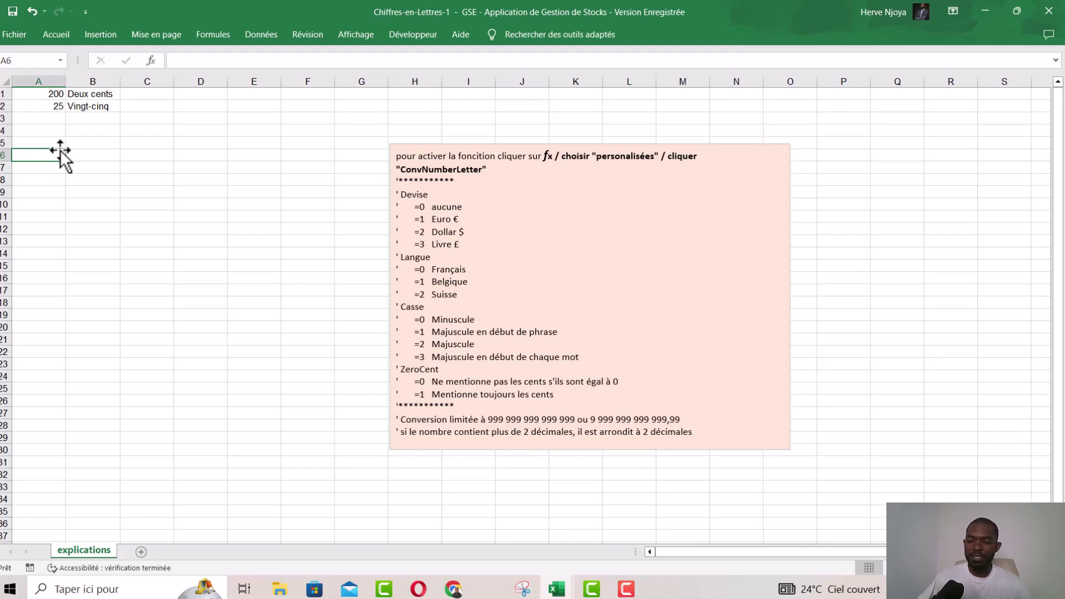
type("50")
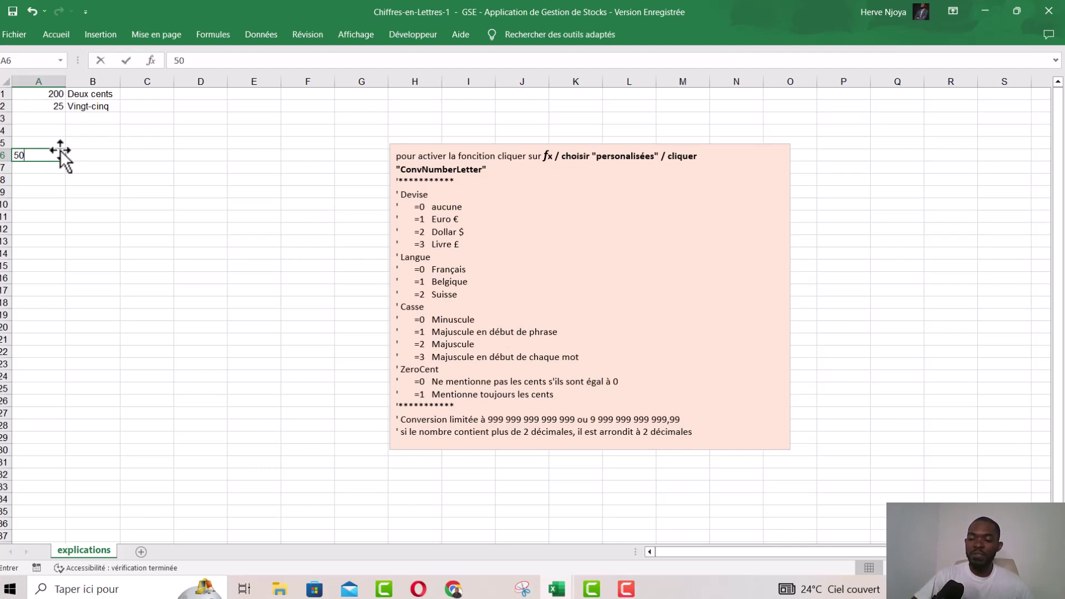
key("Return")
type("5000")
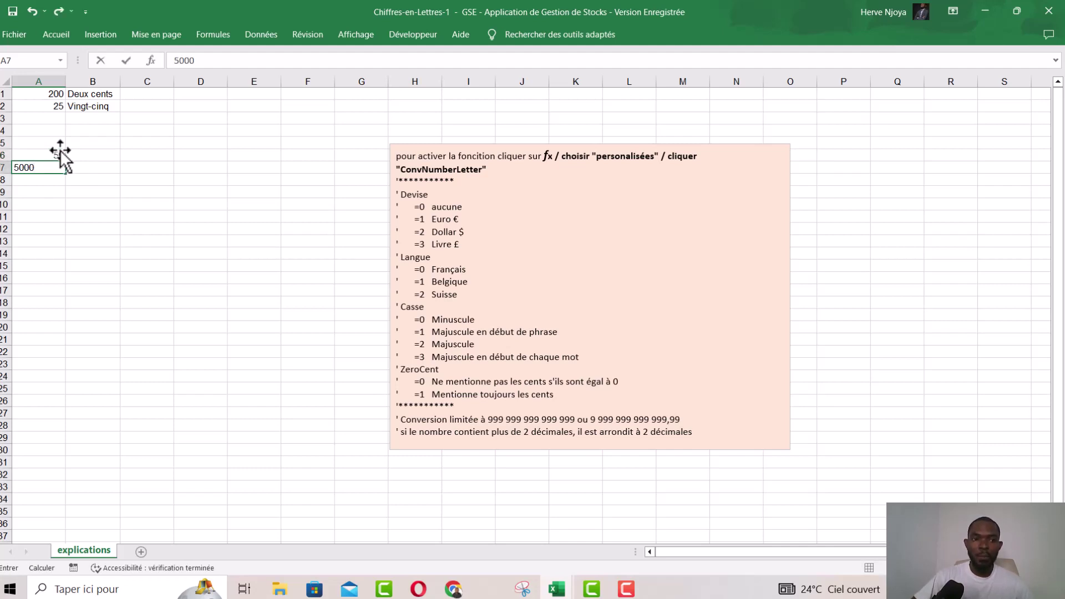
key("Return")
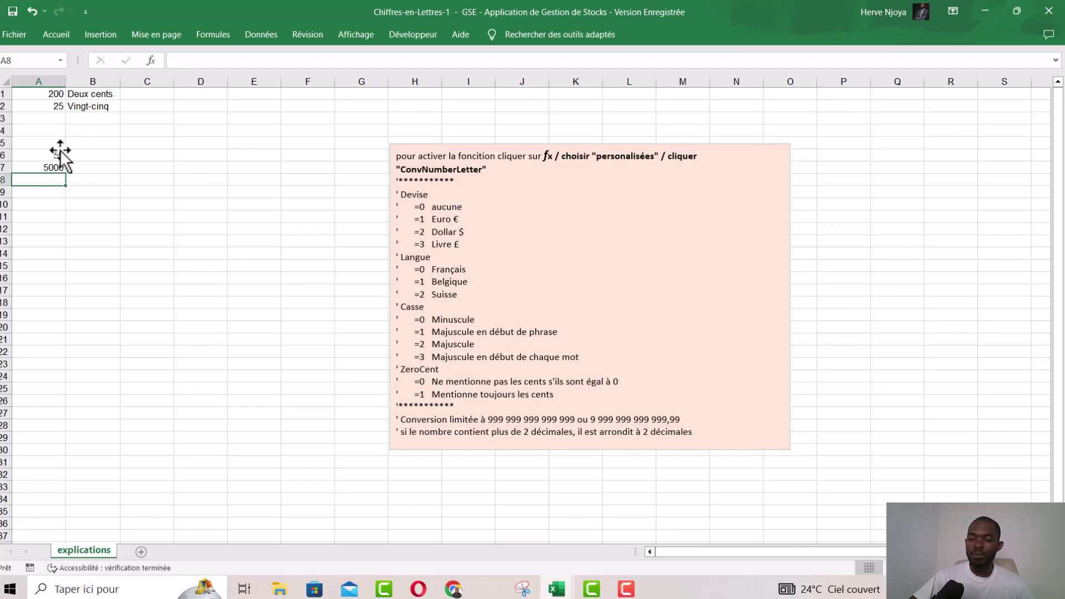
type("150")
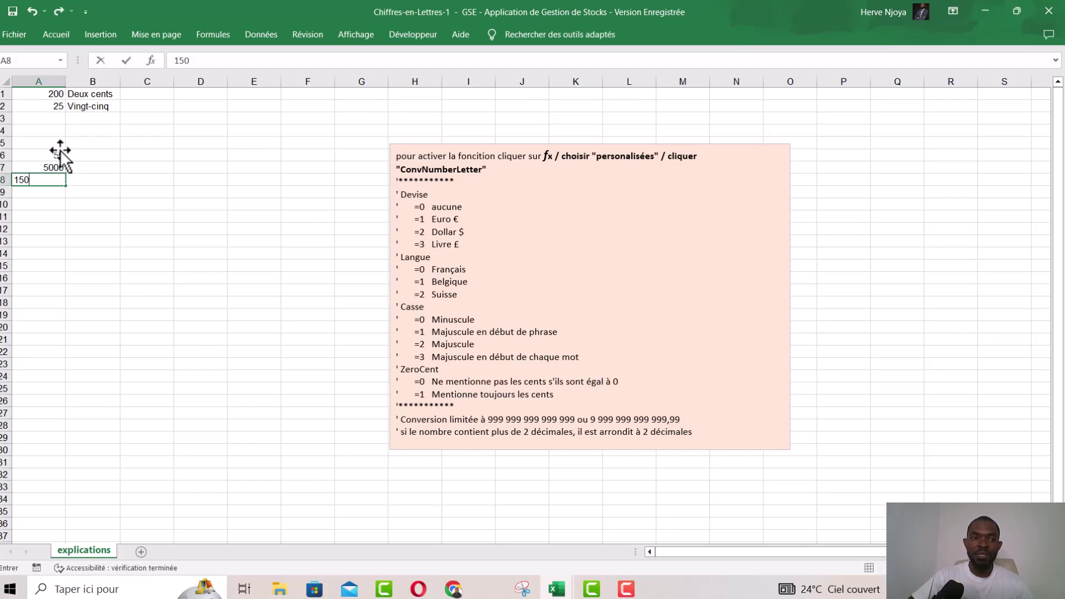
type("00")
key("Return")
type("150")
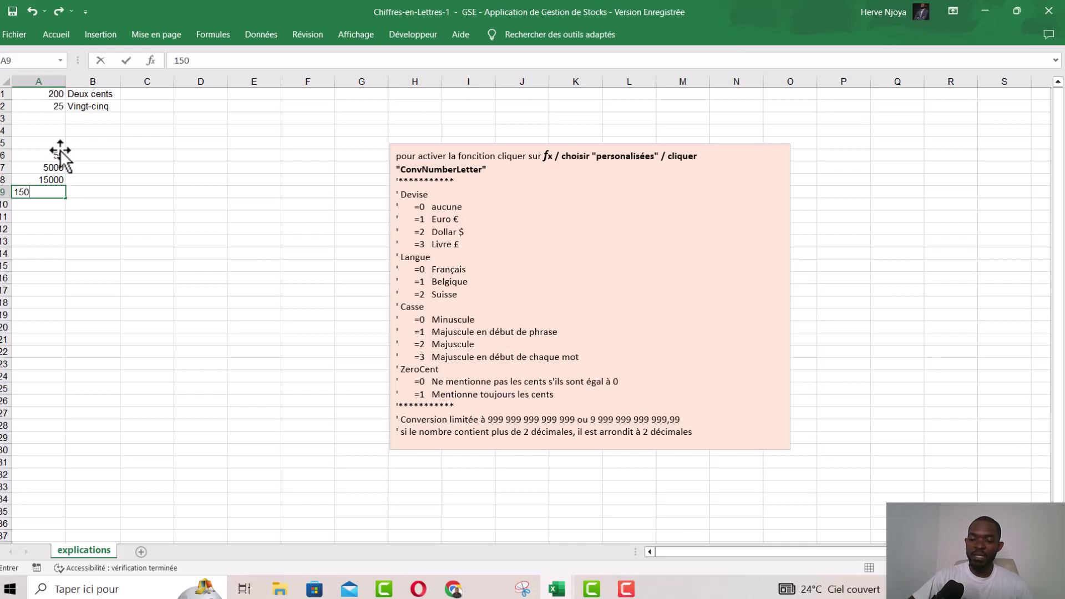
key("Return")
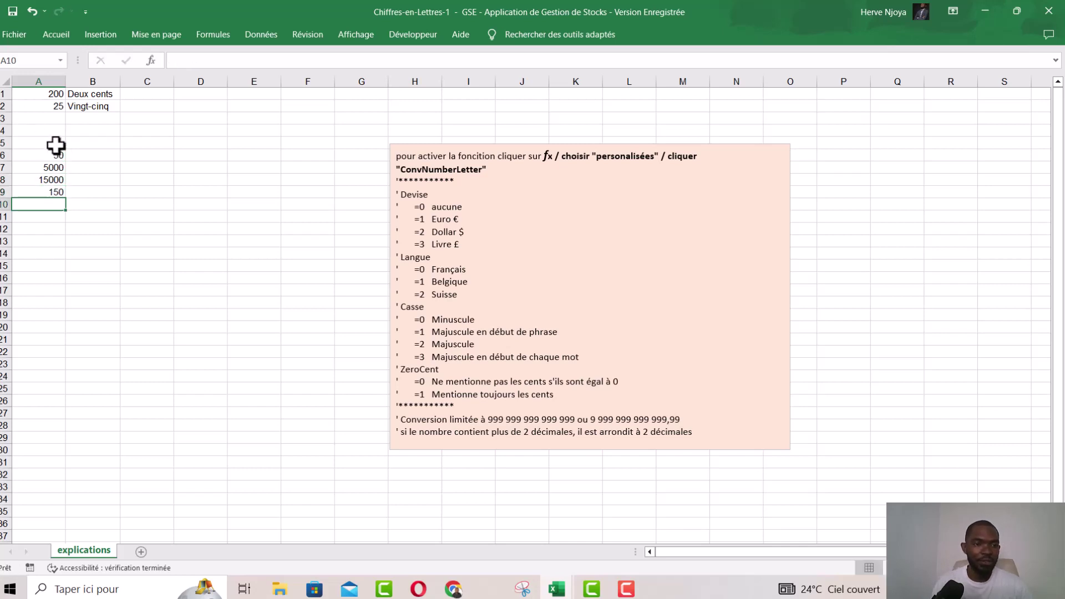
left_click_drag(55, 151, 57, 192)
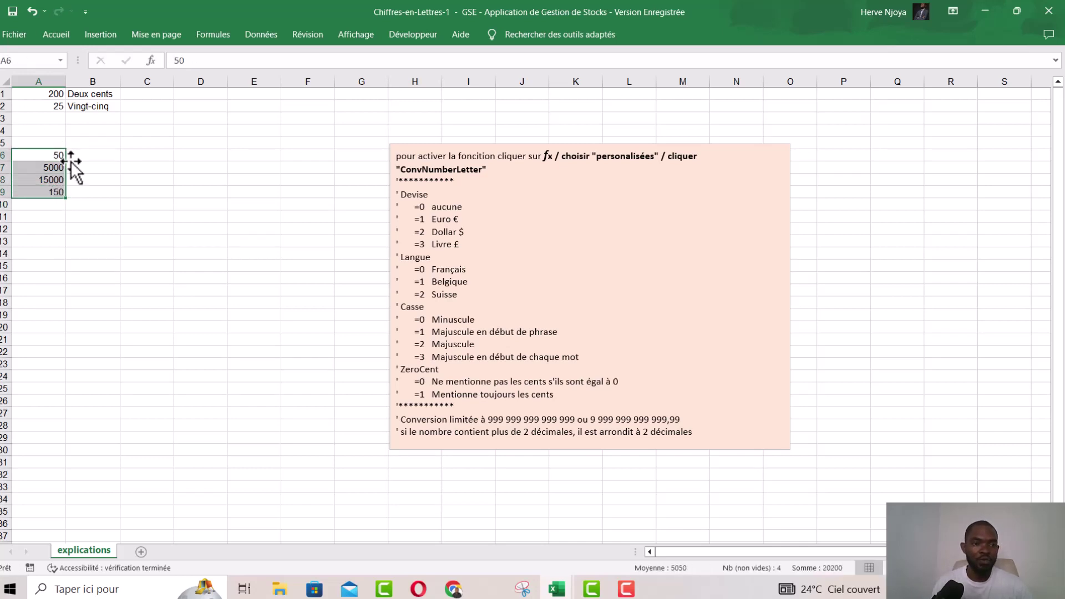
left_click(79, 154)
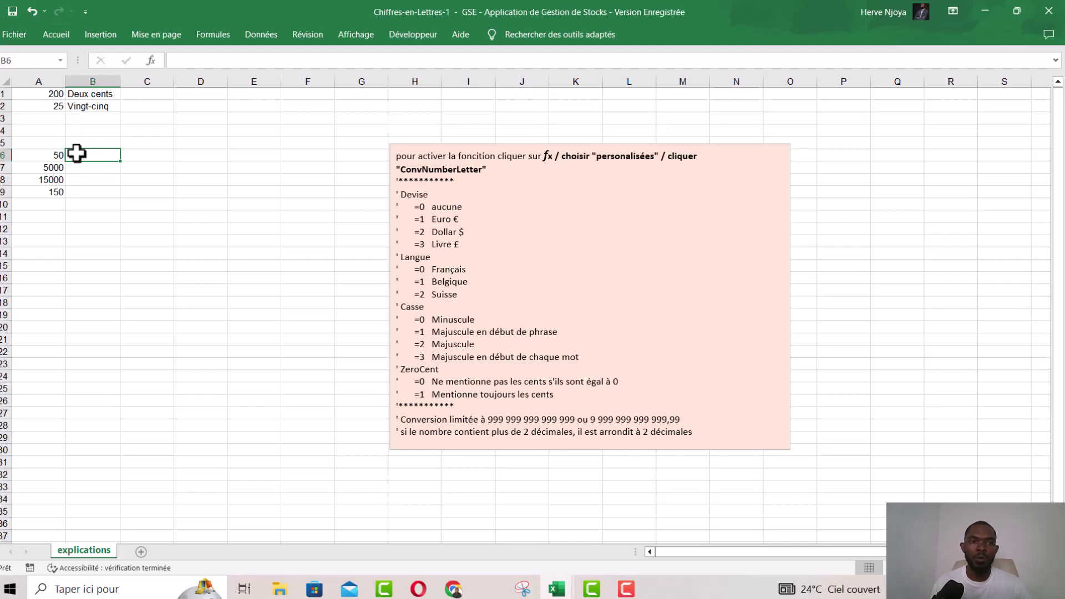
- Insert ConvNumberLetter into B6 from the Personnalisées function category
left_click(214, 35)
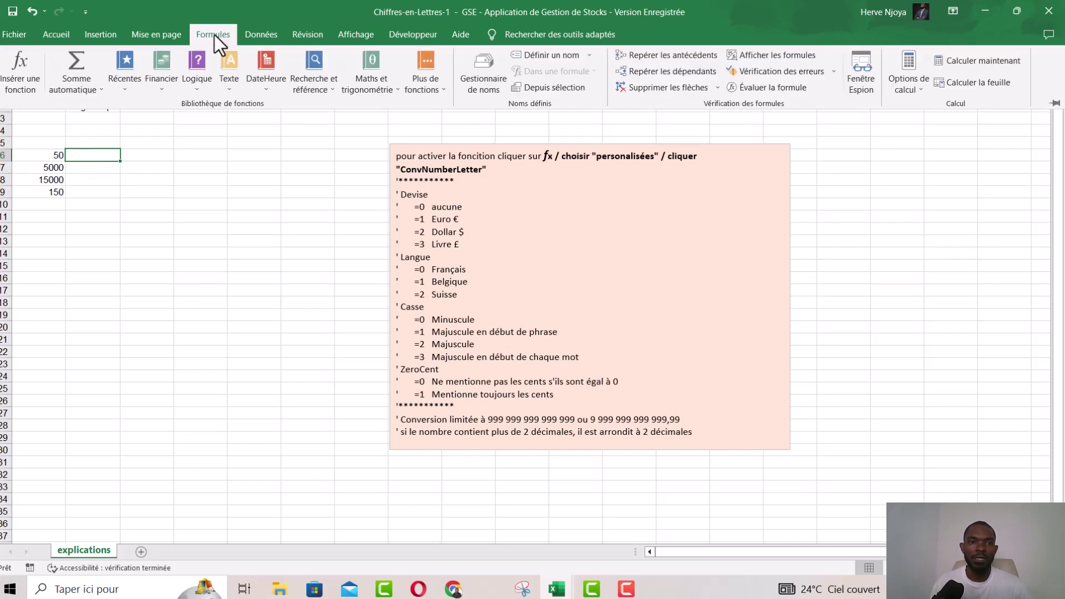
left_click(24, 64)
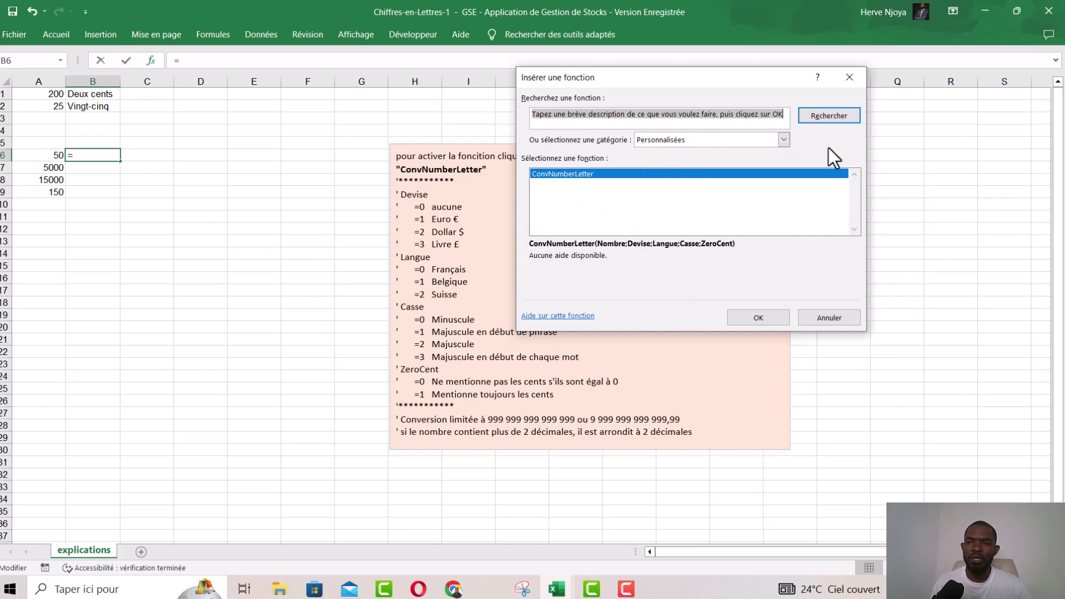
left_click(782, 141)
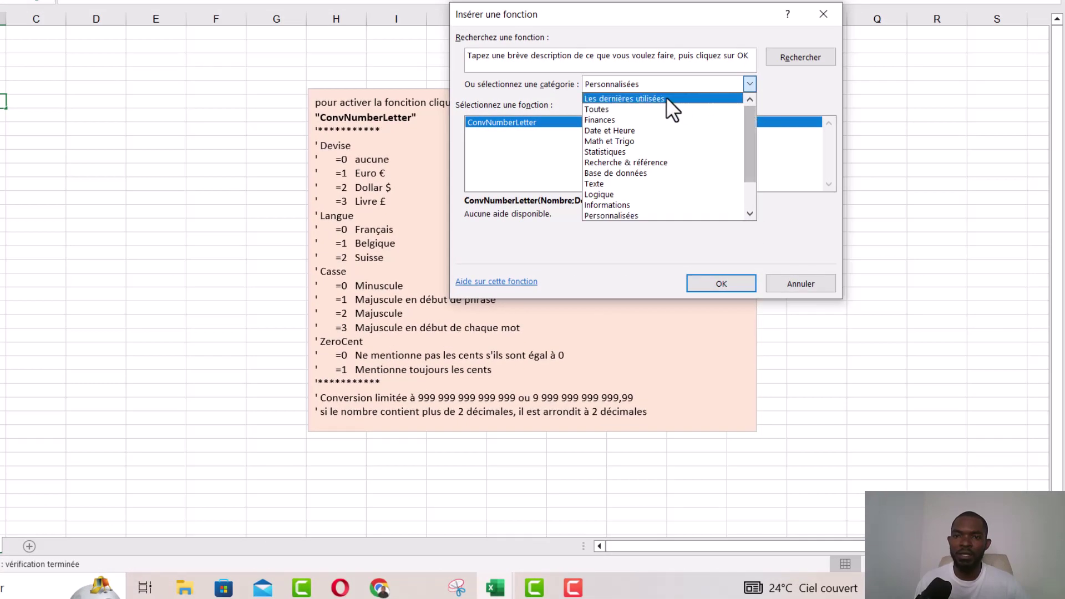
left_click(645, 99)
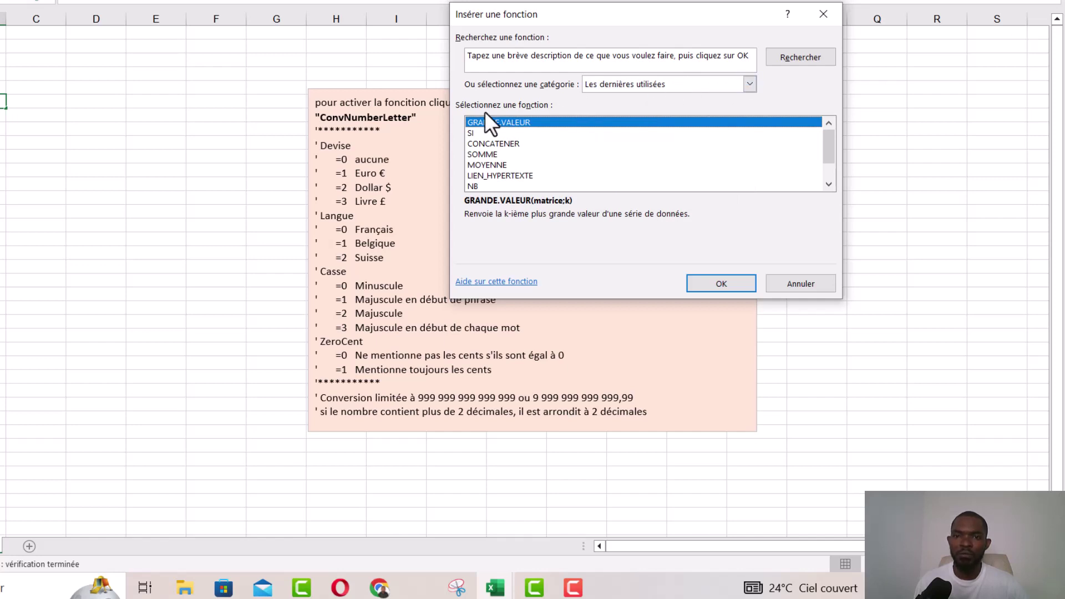
left_click(750, 82)
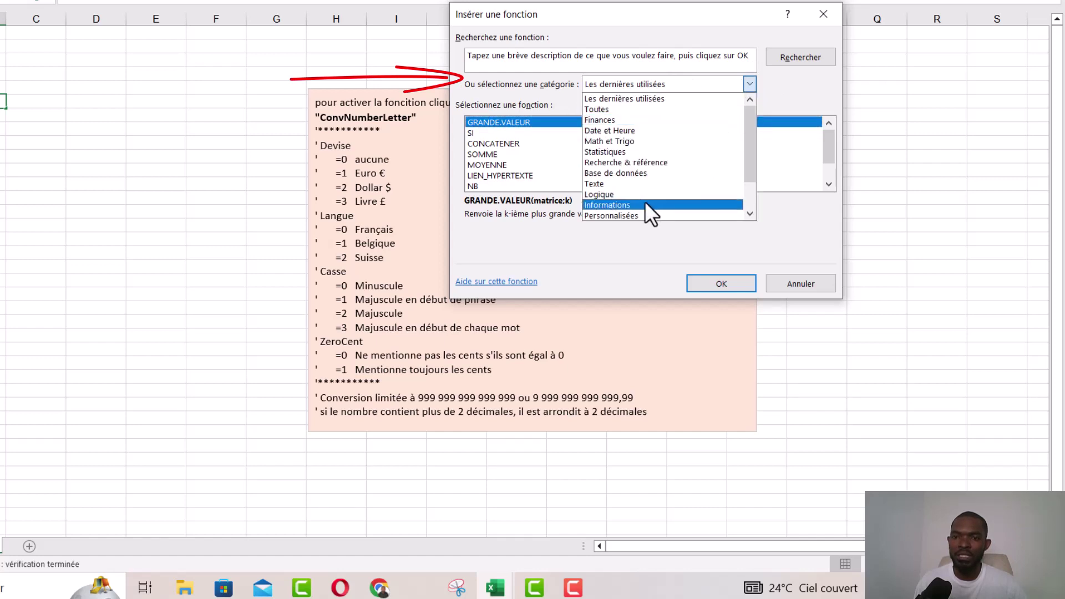
left_click(630, 215)
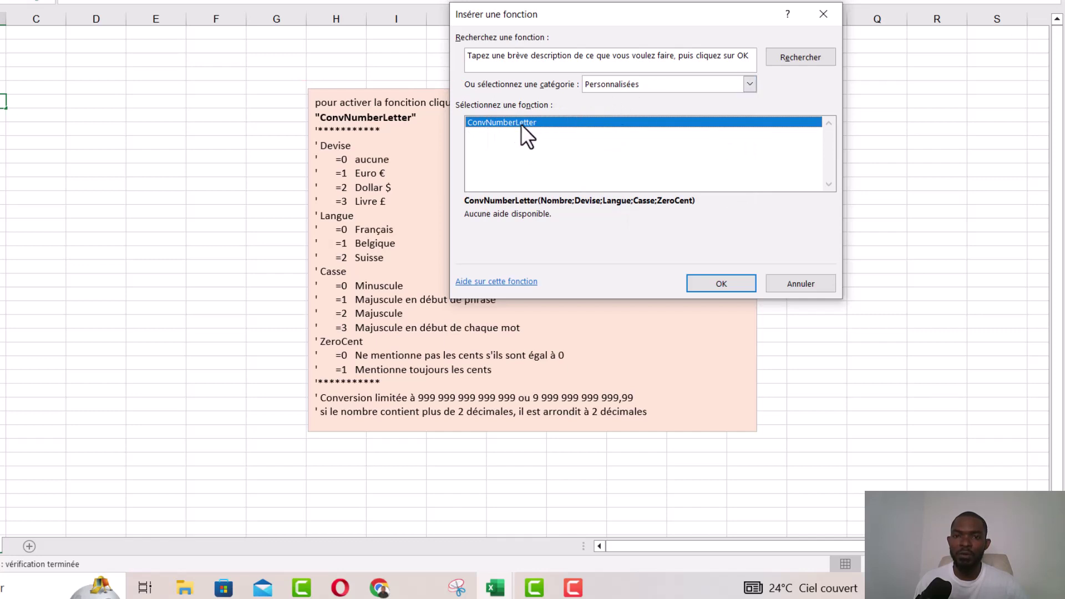
left_click(705, 282)
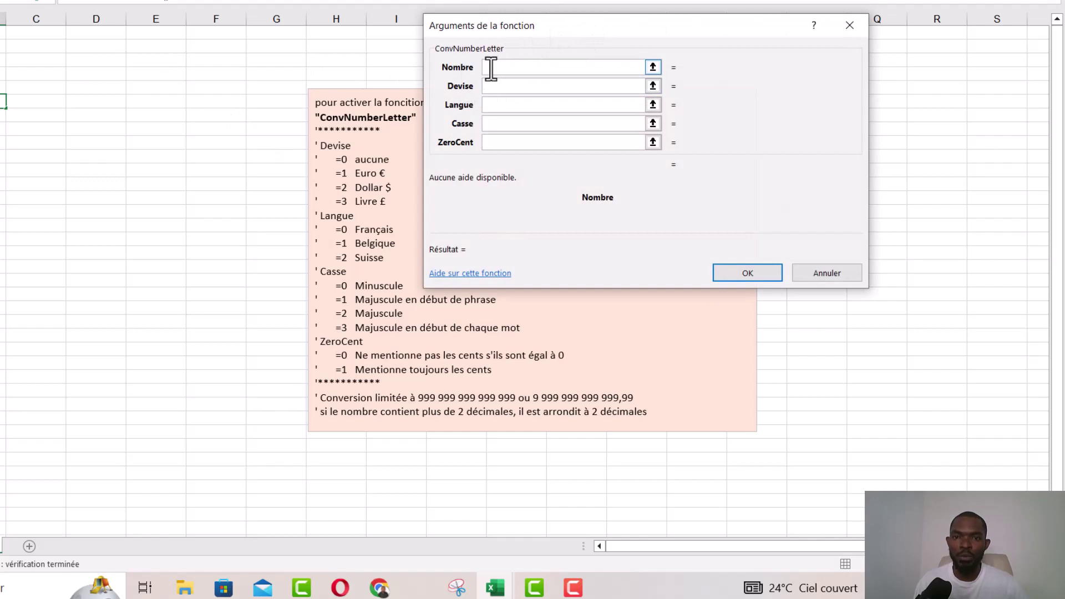
- Set ConvNumberLetter arguments to A6;1;0;3;0 so B6 shows 'Cinquante Euros'
left_click(564, 86)
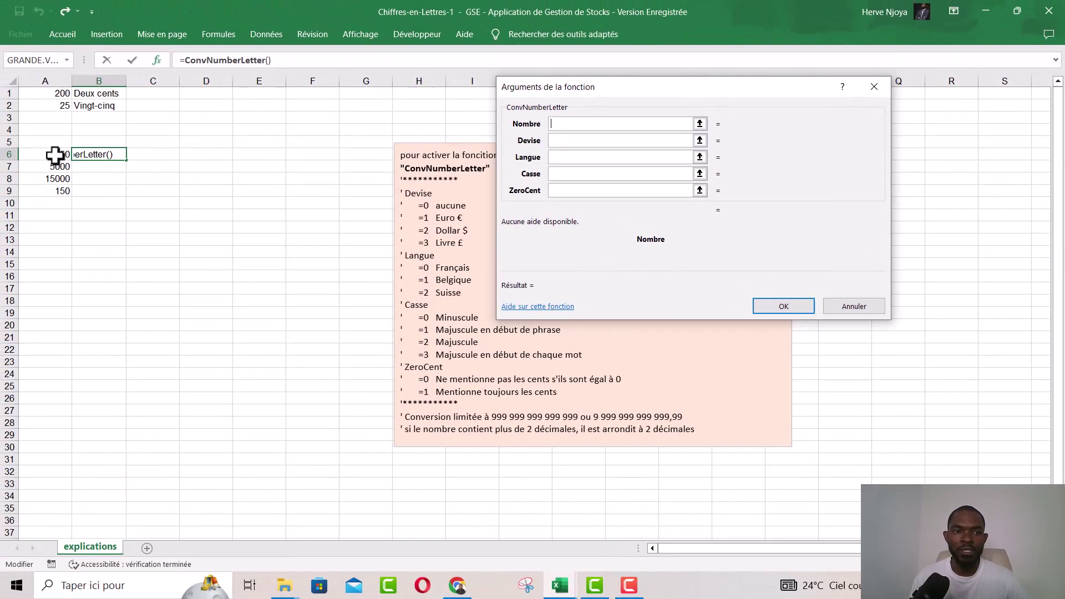
left_click(55, 154)
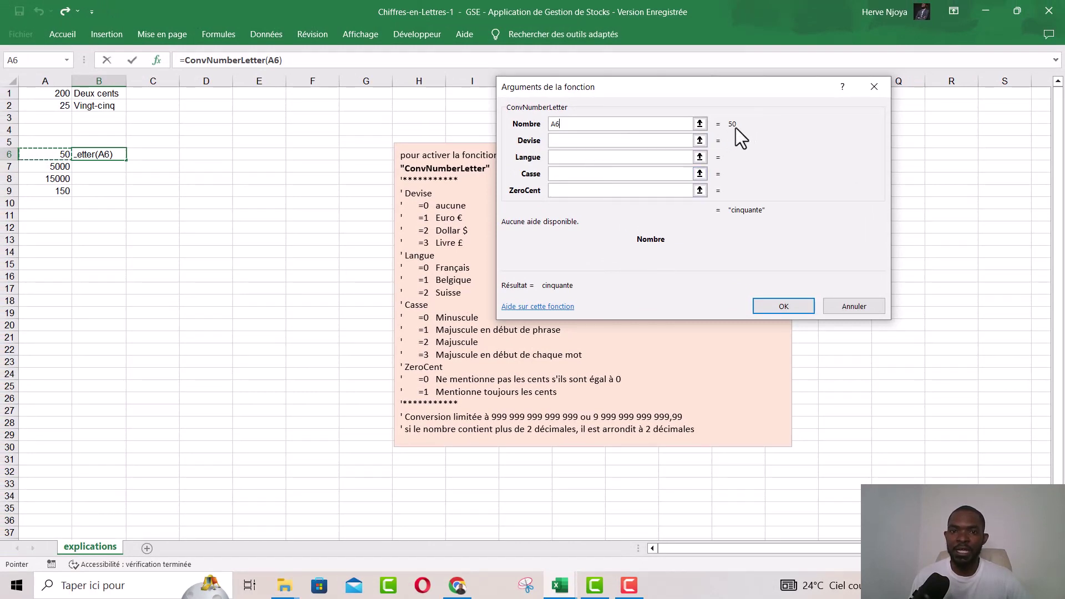
left_click(567, 141)
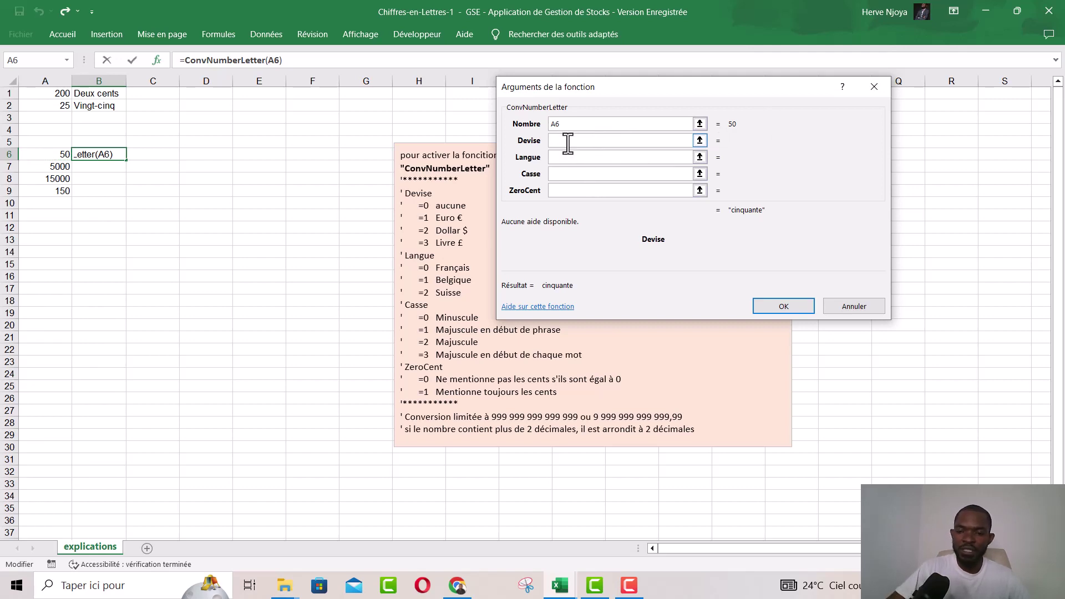
type("1")
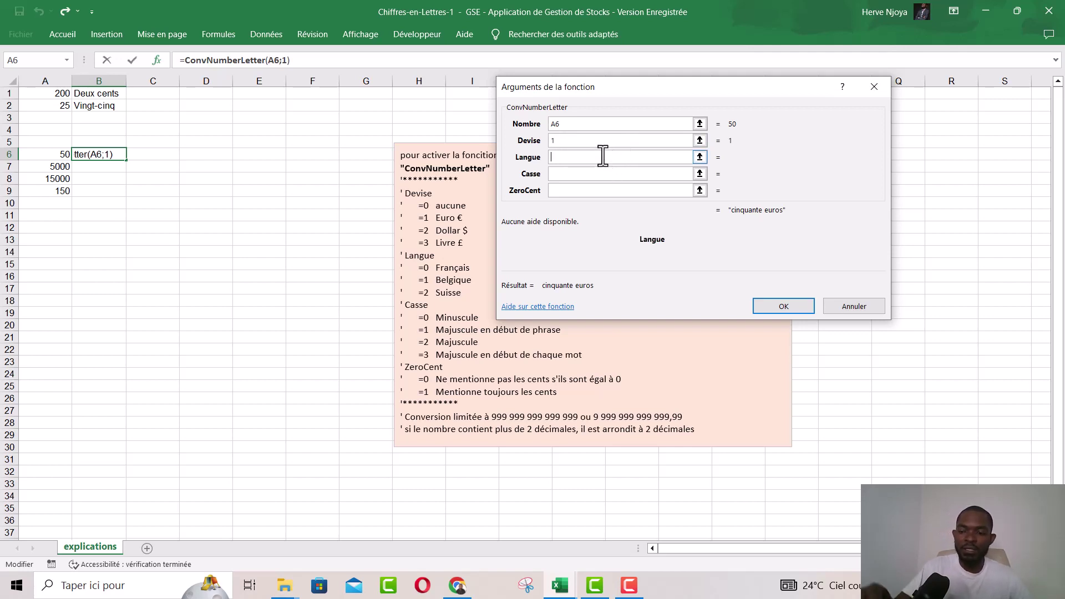
type("0")
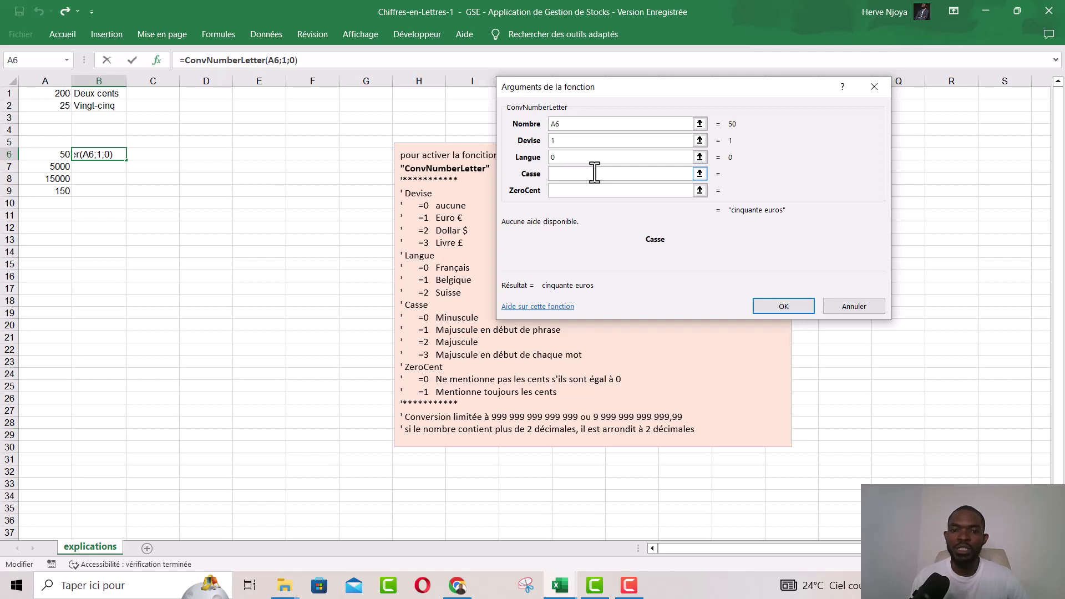
type("3;")
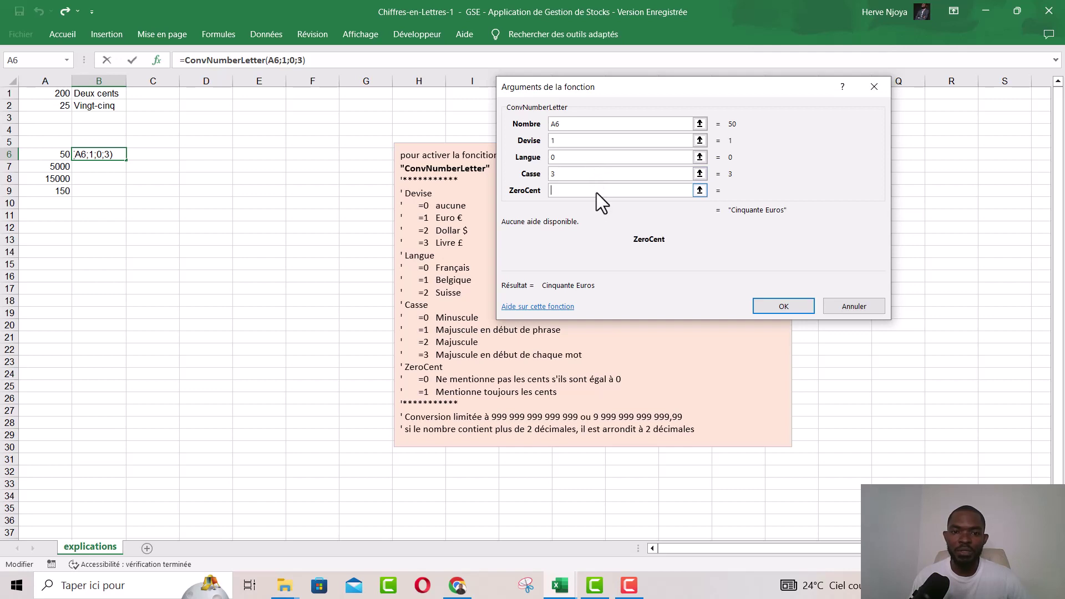
type("0")
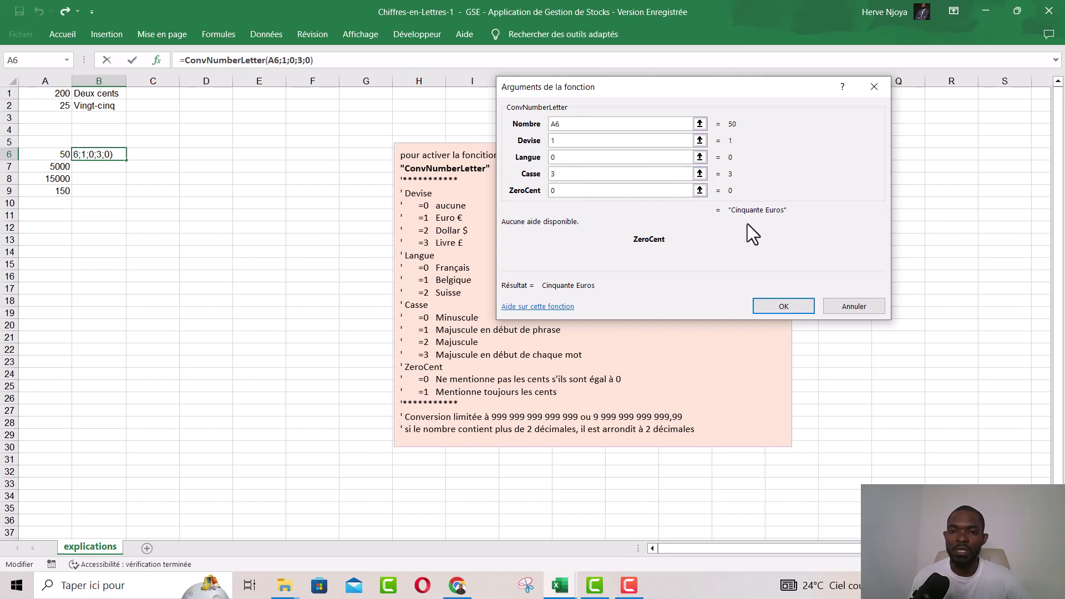
left_click(776, 306)
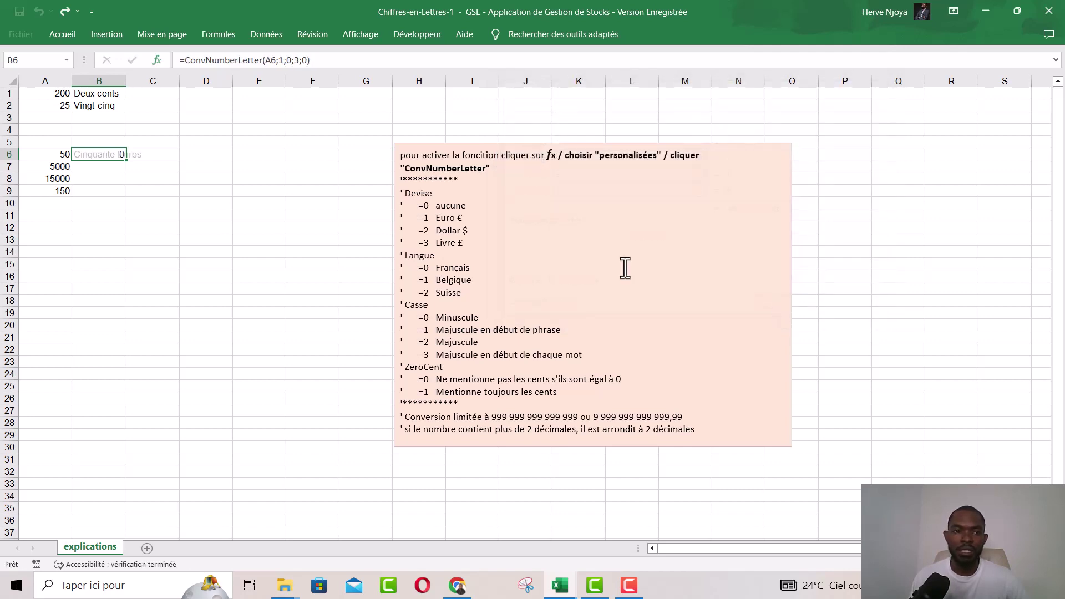
- Fill B6's euro-words formula down to B9 and autofit column B
left_click(113, 167)
left_click(122, 155)
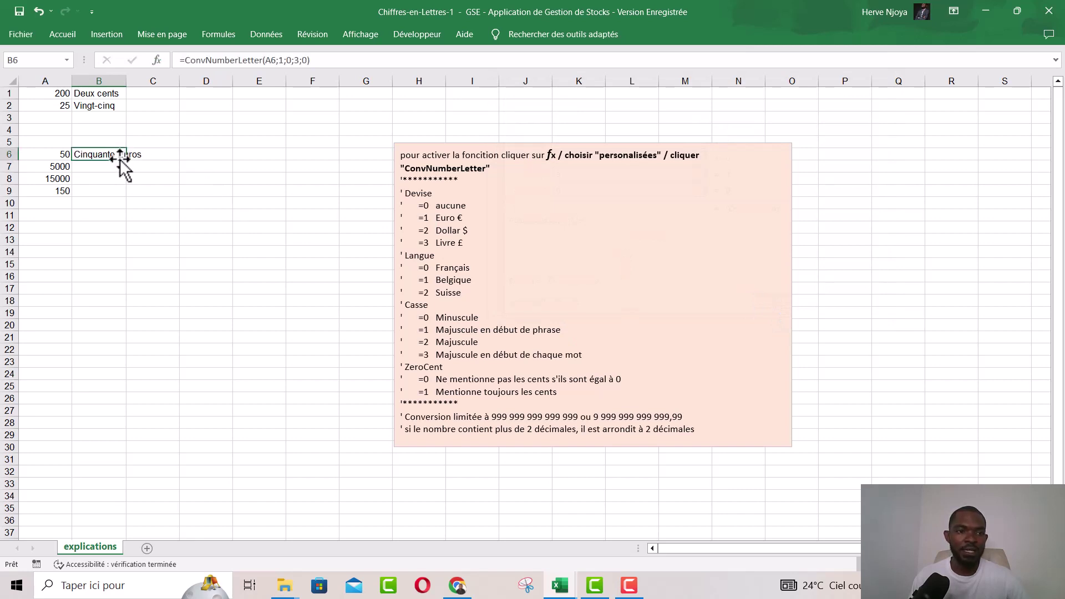
left_click_drag(127, 165, 114, 202)
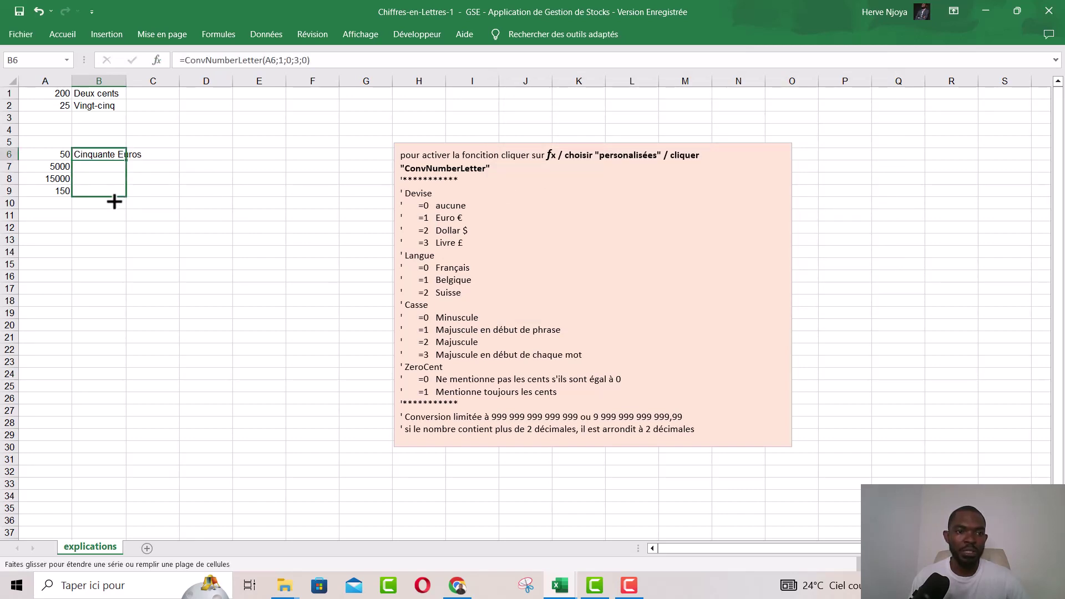
double_click(126, 81)
- Check the copied formulas in B7, B8 and B9
left_click(155, 239)
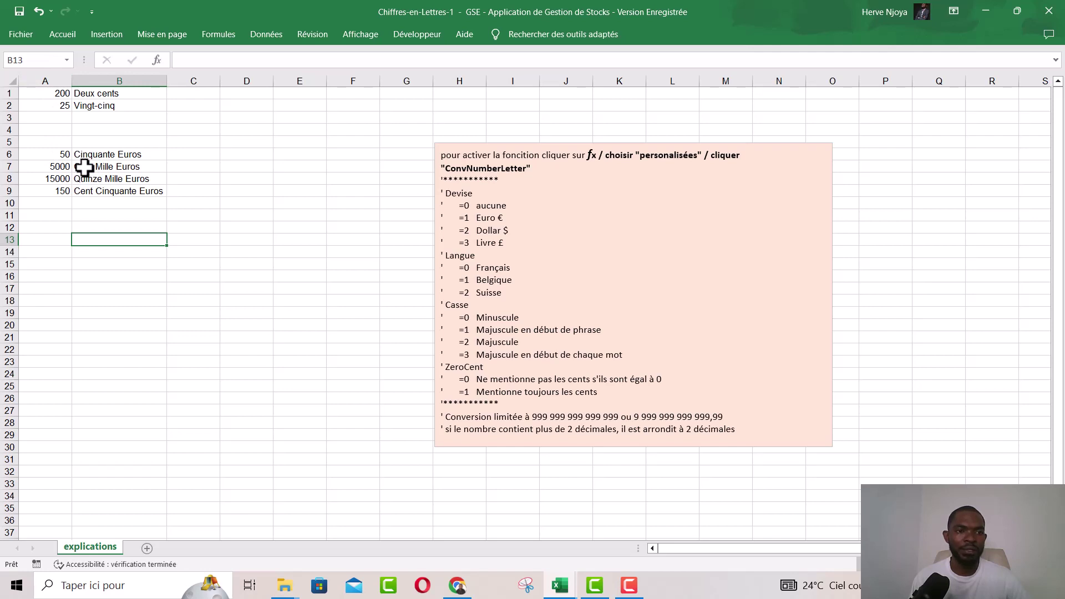
left_click(84, 167)
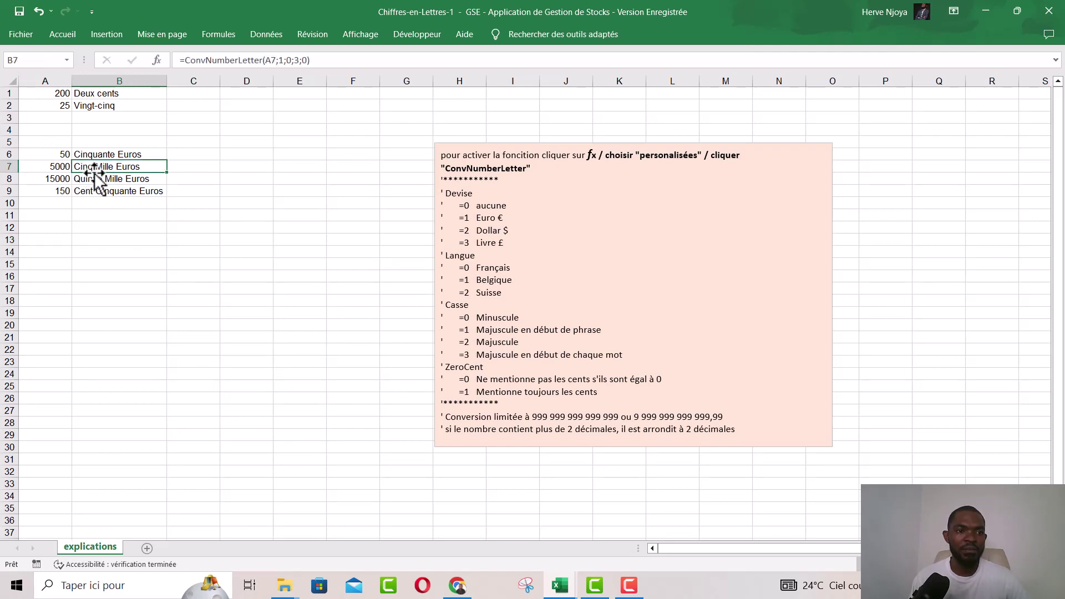
left_click(75, 178)
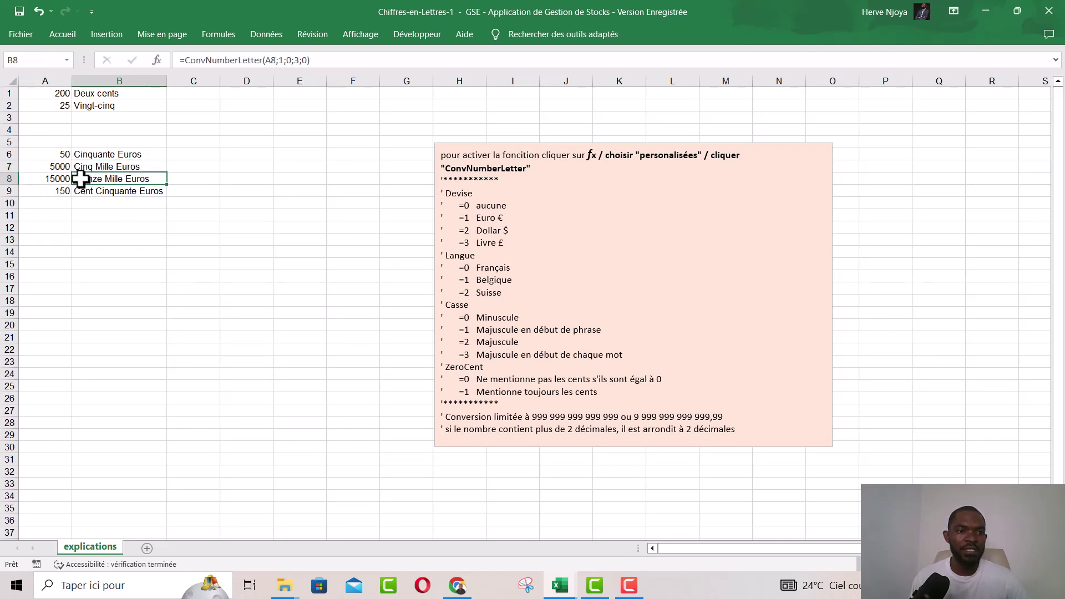
left_click(97, 193)
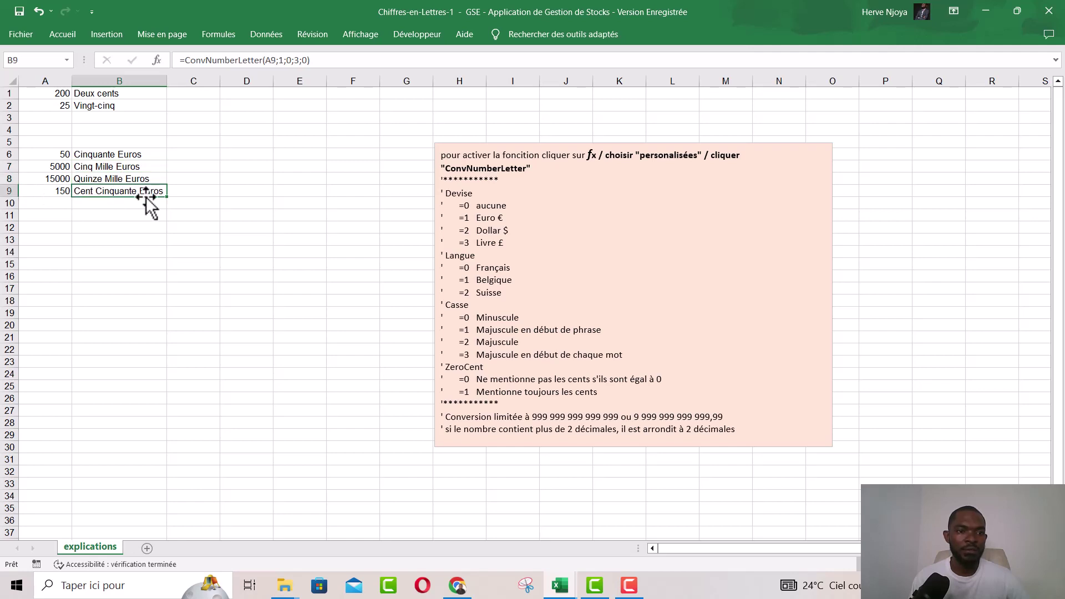
left_click(128, 213)
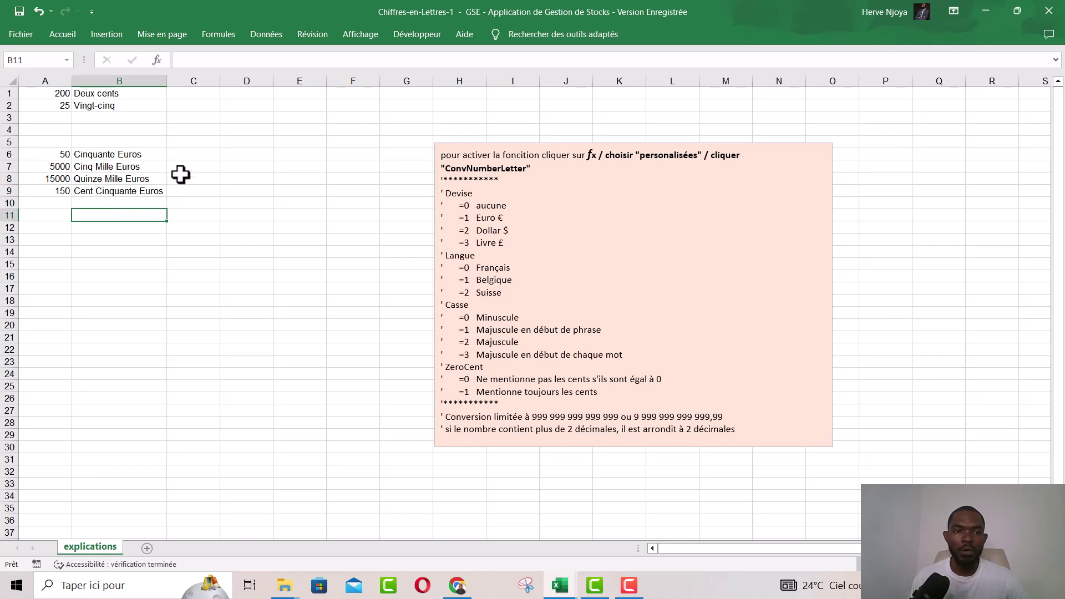
- Insert ConvNumberLetter into C6 from the custom functions list
left_click(193, 155)
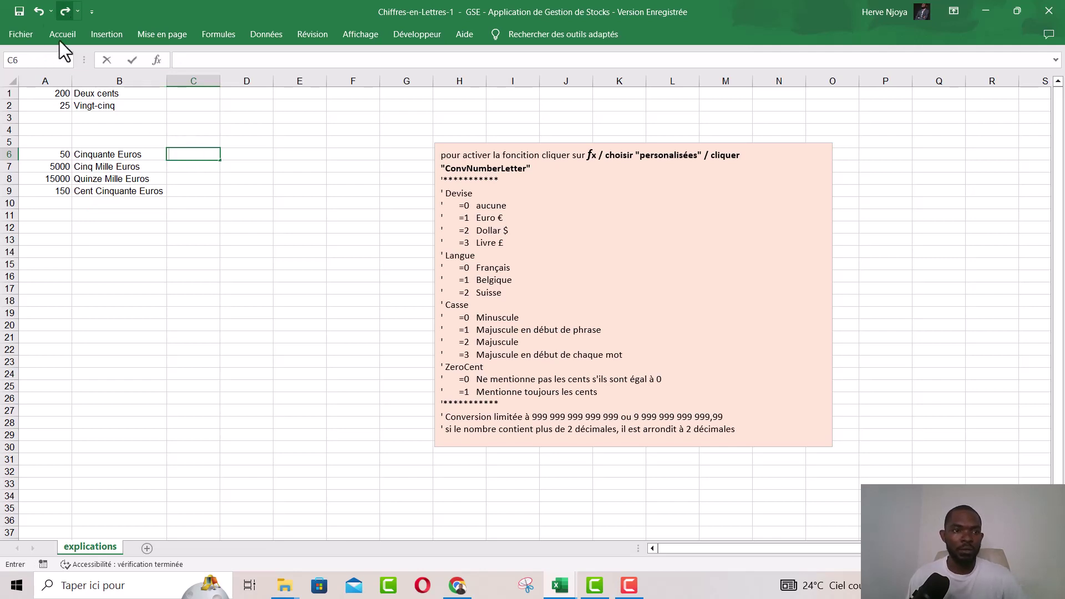
left_click(217, 34)
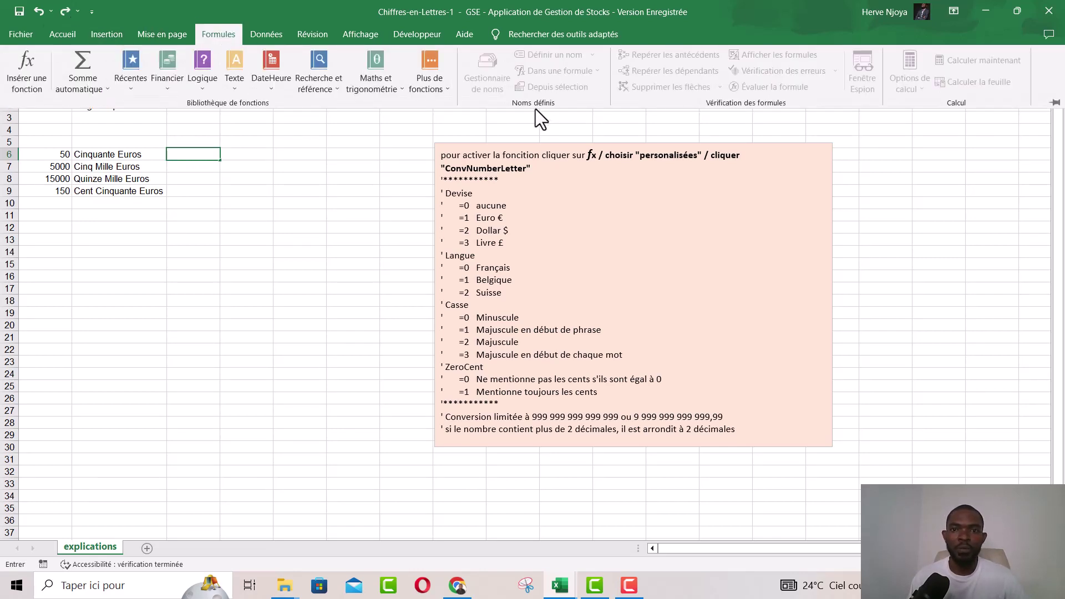
left_click(34, 56)
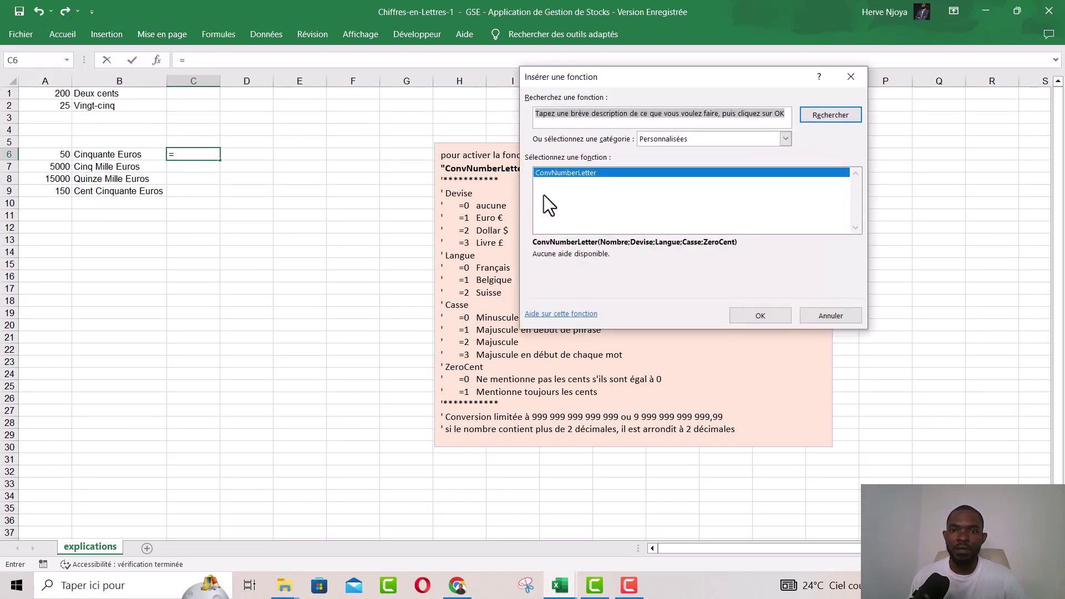
left_click(556, 172)
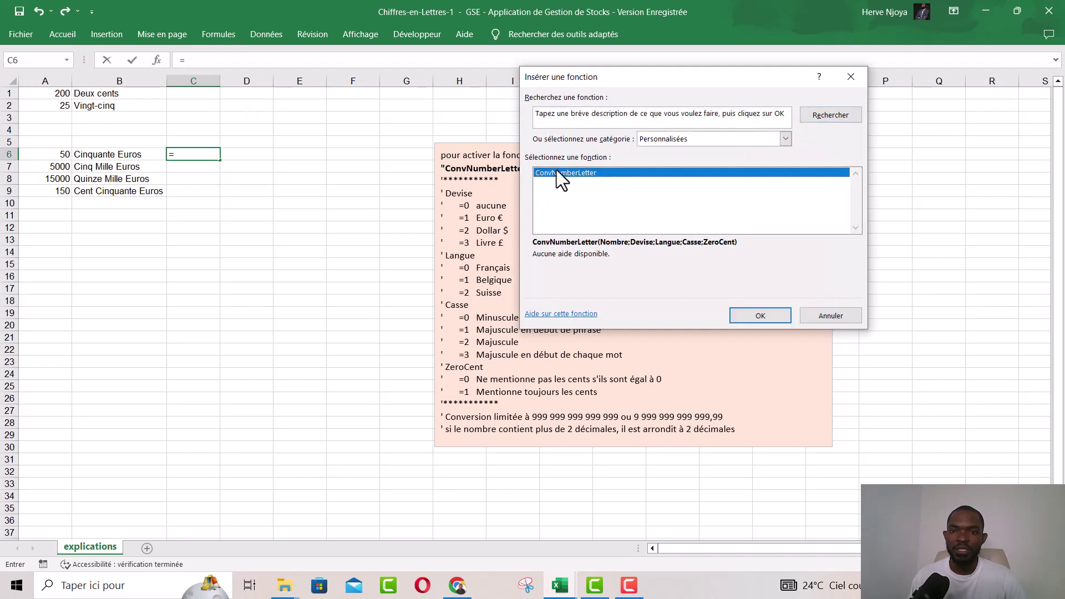
left_click(761, 315)
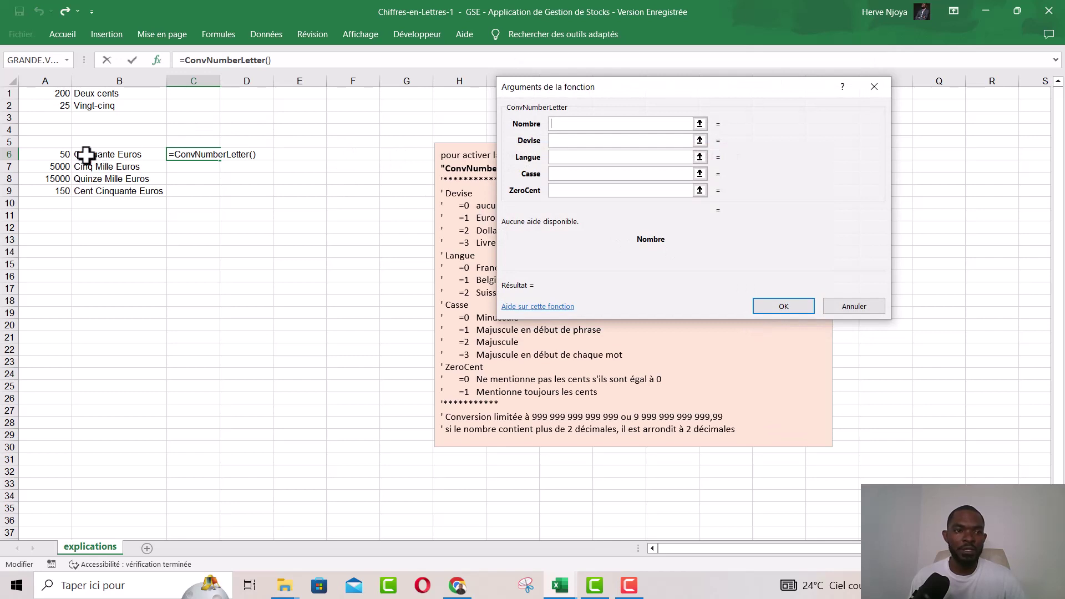
- Set ConvNumberLetter arguments to A6;0;0;1;0 so C6 shows 'Cinquante'
left_click(41, 153)
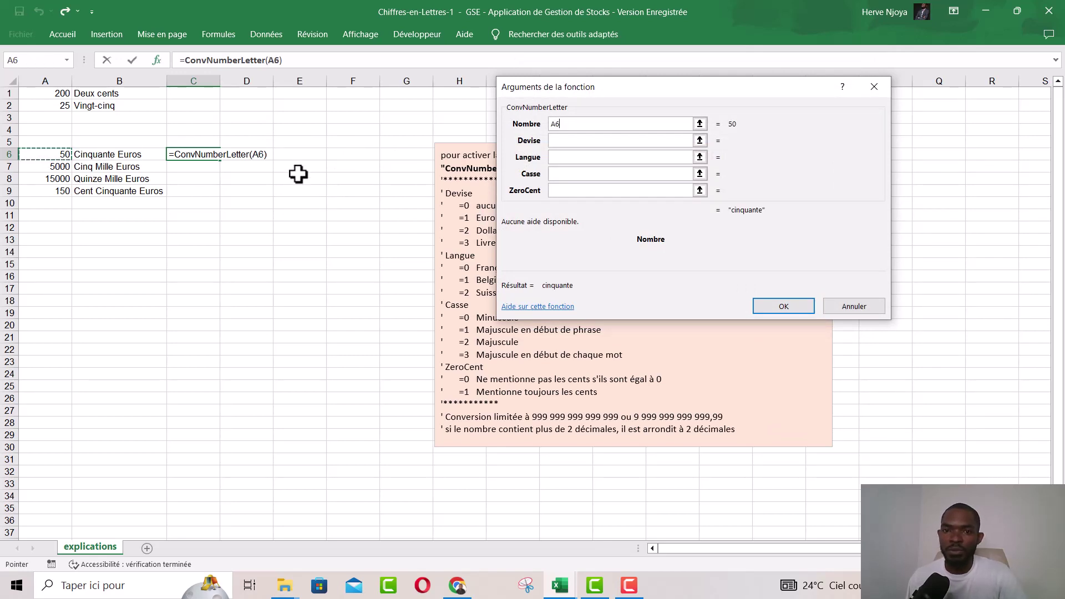
key("Tab")
type("0")
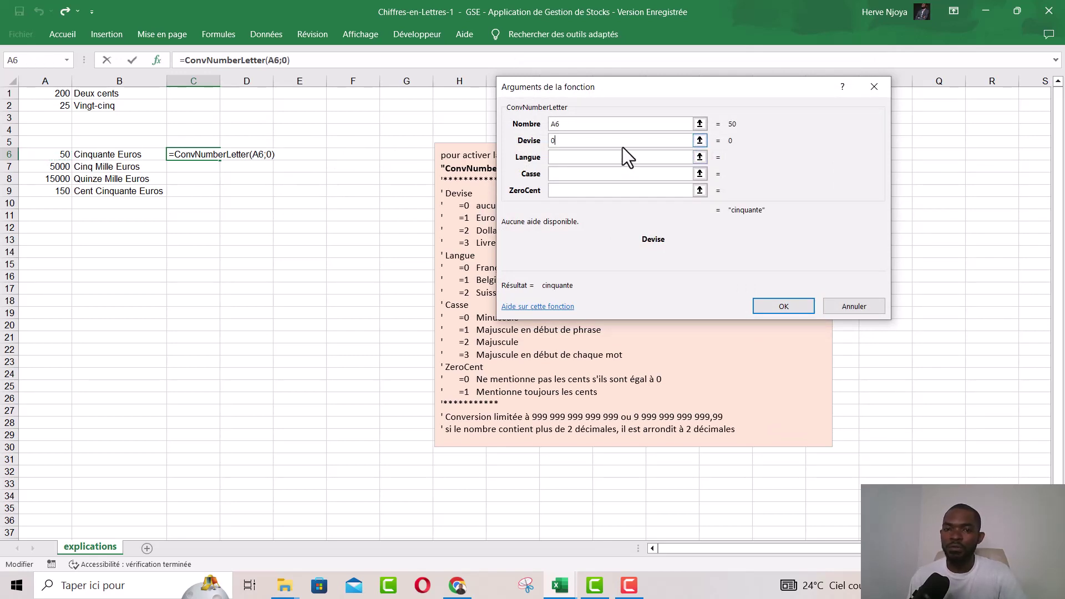
left_click(603, 159)
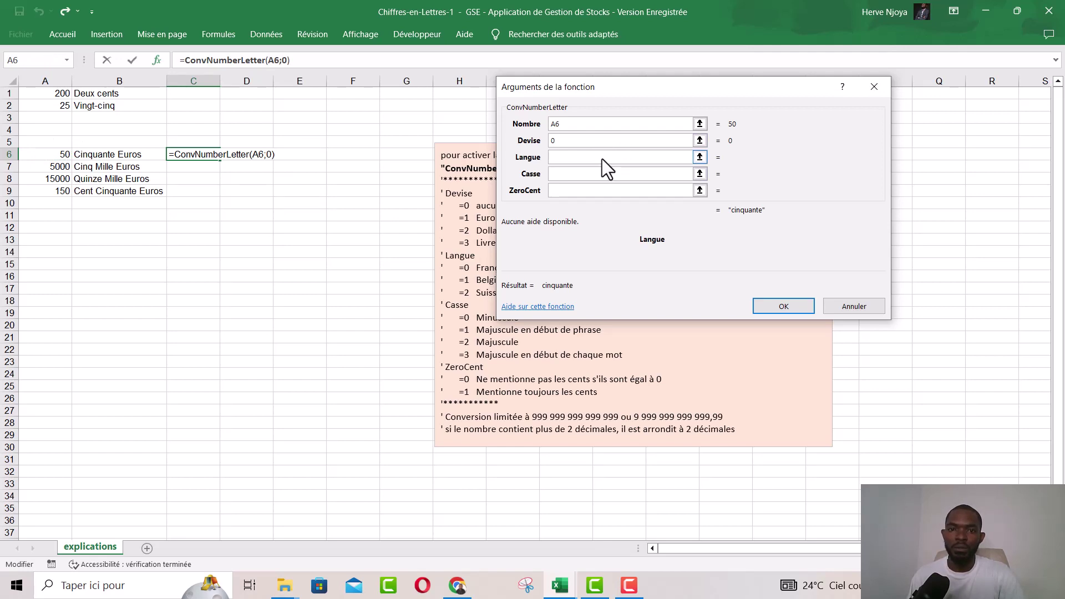
type("0;")
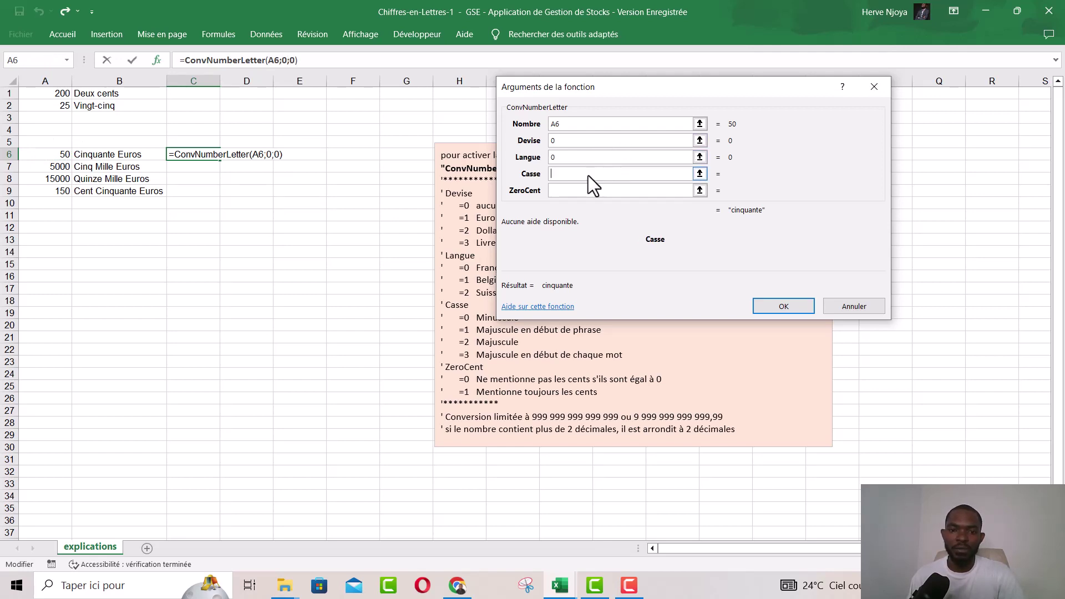
type("0;")
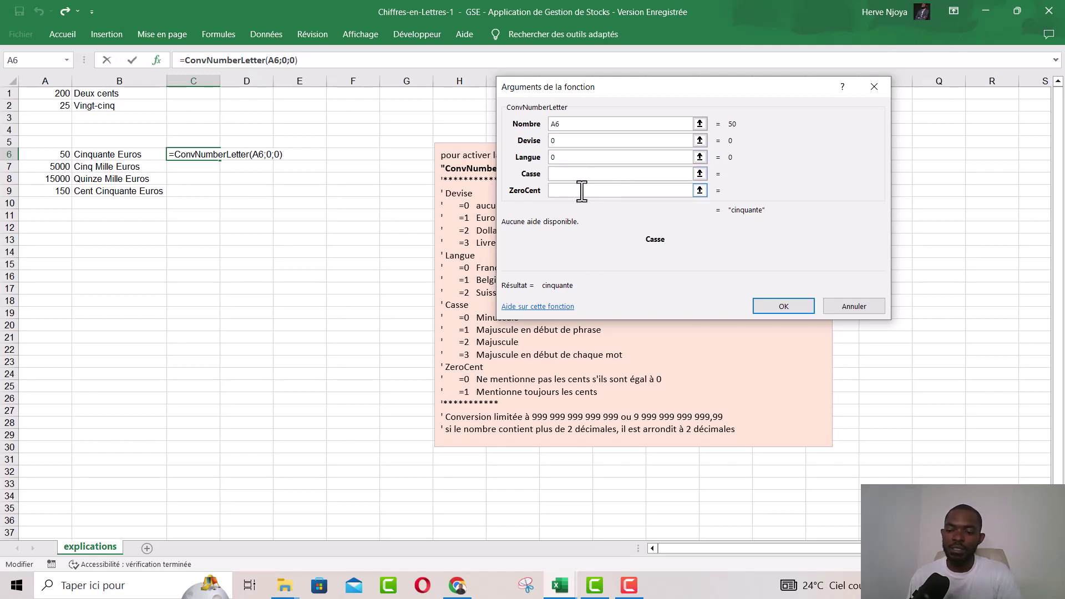
type("1;0")
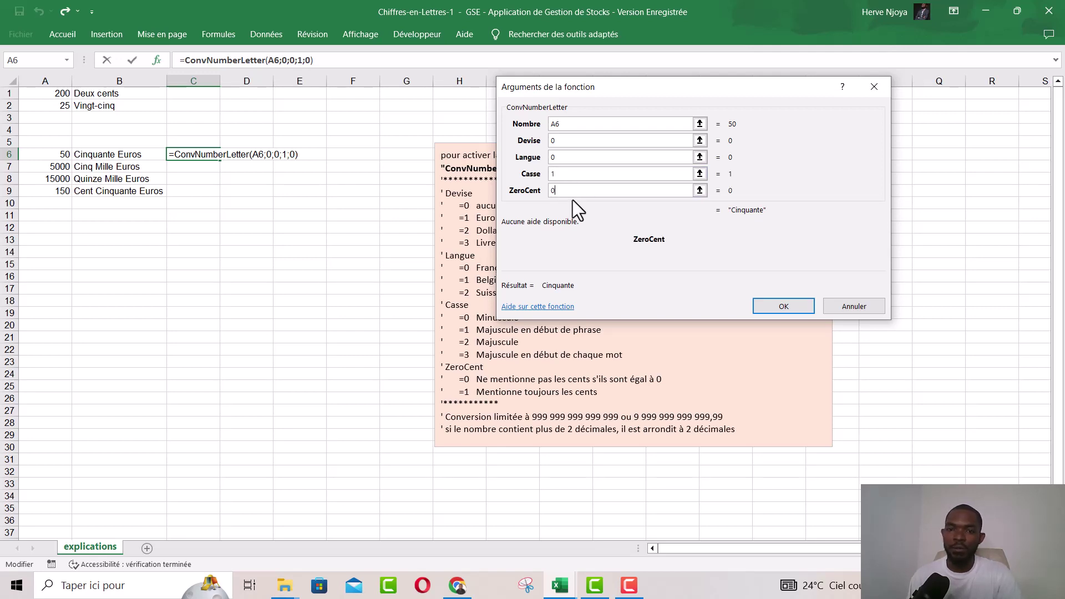
left_click(780, 302)
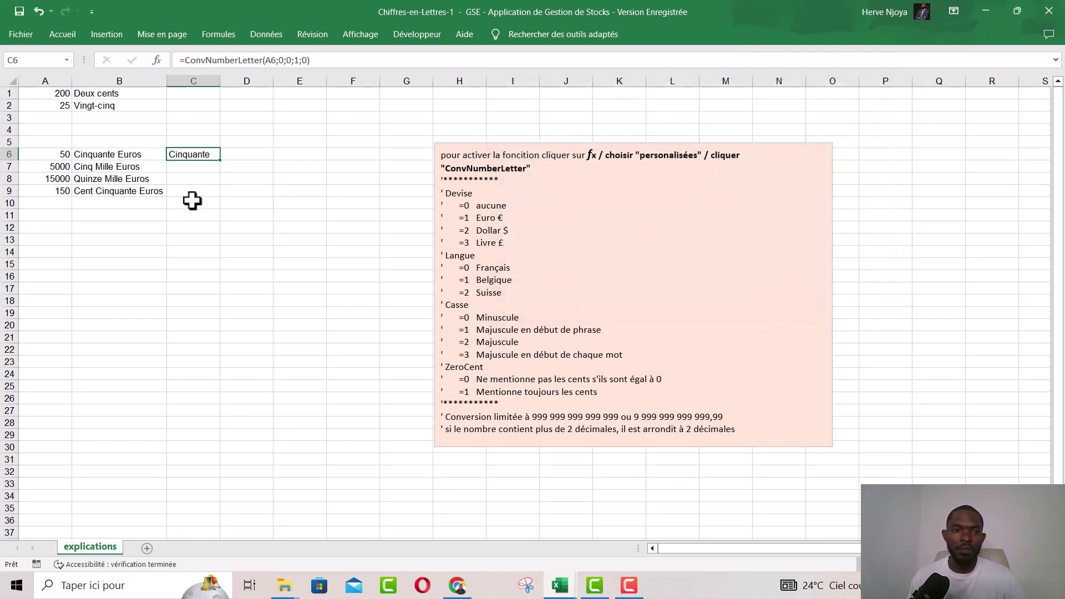
- Fill C6's plain-words formula down to C9, giving Cinq mille, Quinze mille, Cent cinquante
left_click_drag(220, 160, 222, 204)
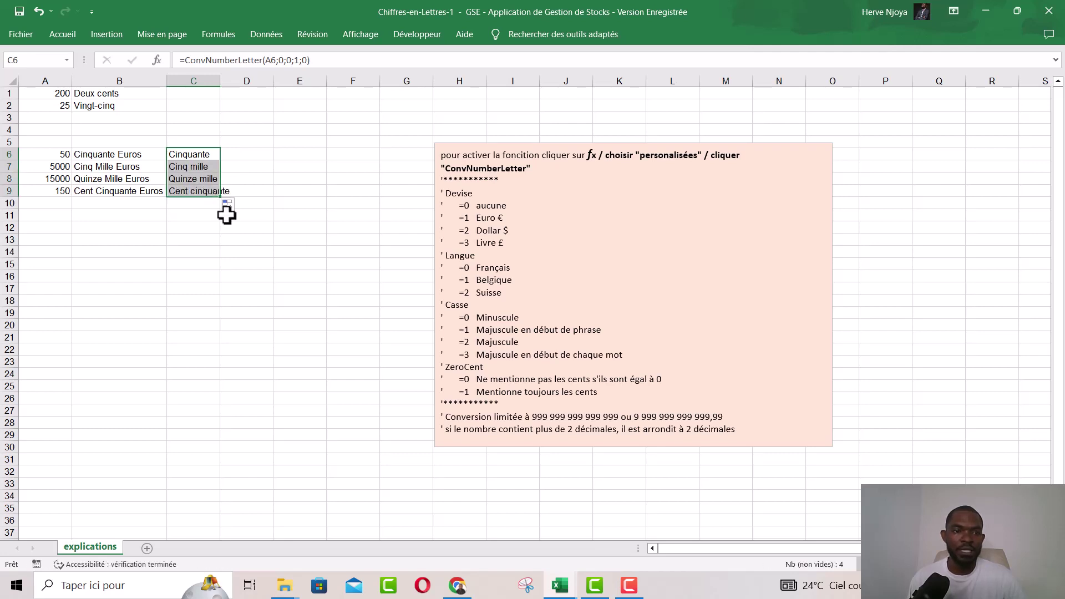
left_click(187, 208)
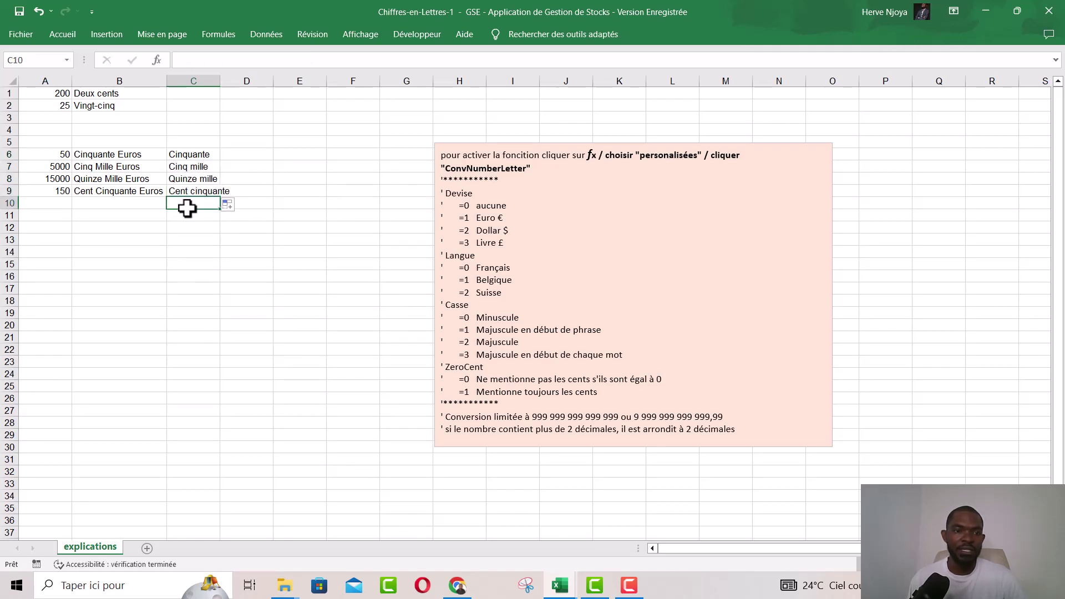
left_click(225, 156)
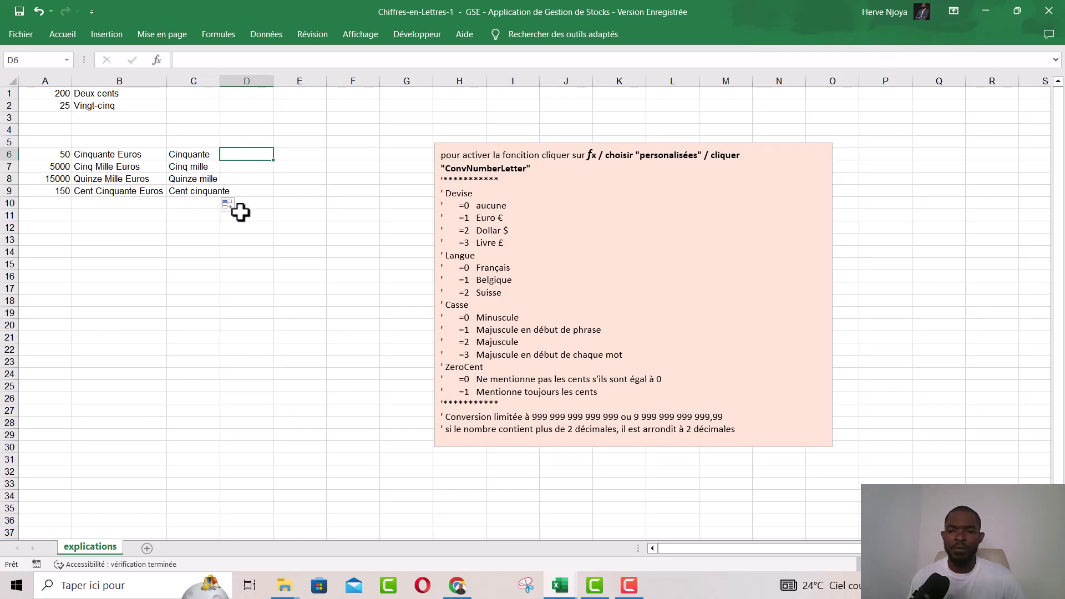